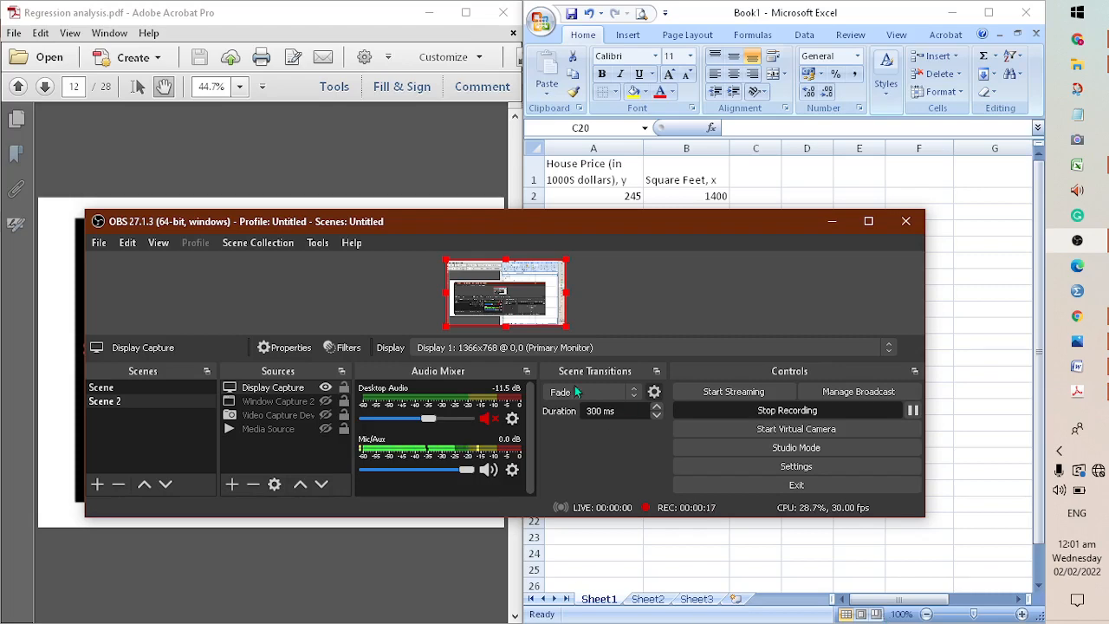
Move the OBS window aside and bring the Regression analysis PDF and the Excel workbook to the front
drag(562, 227, 615, 285)
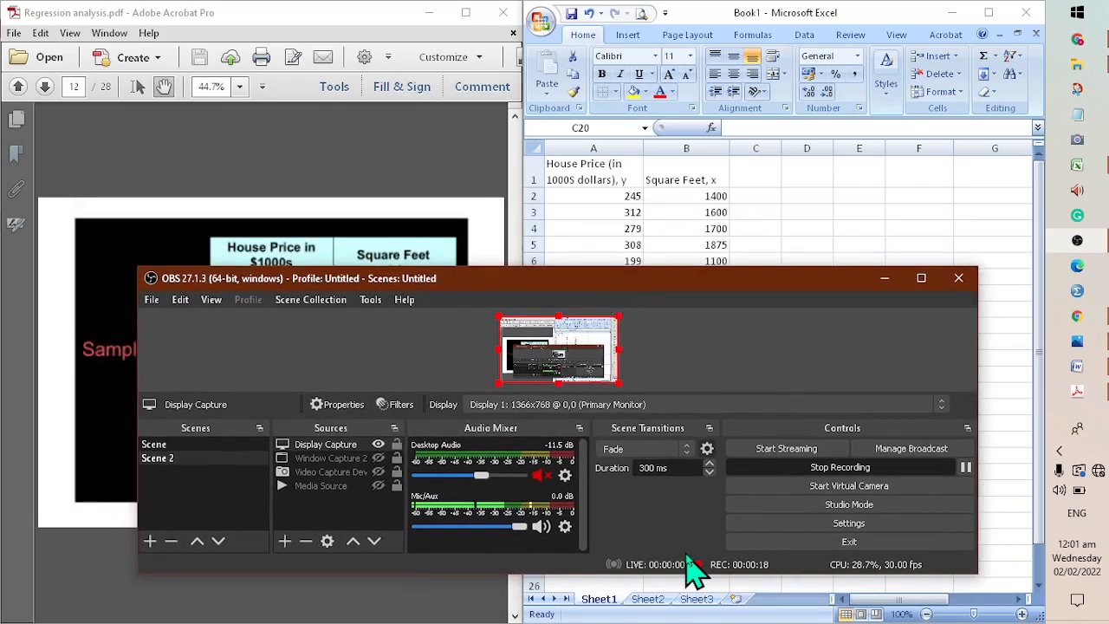
click(456, 139)
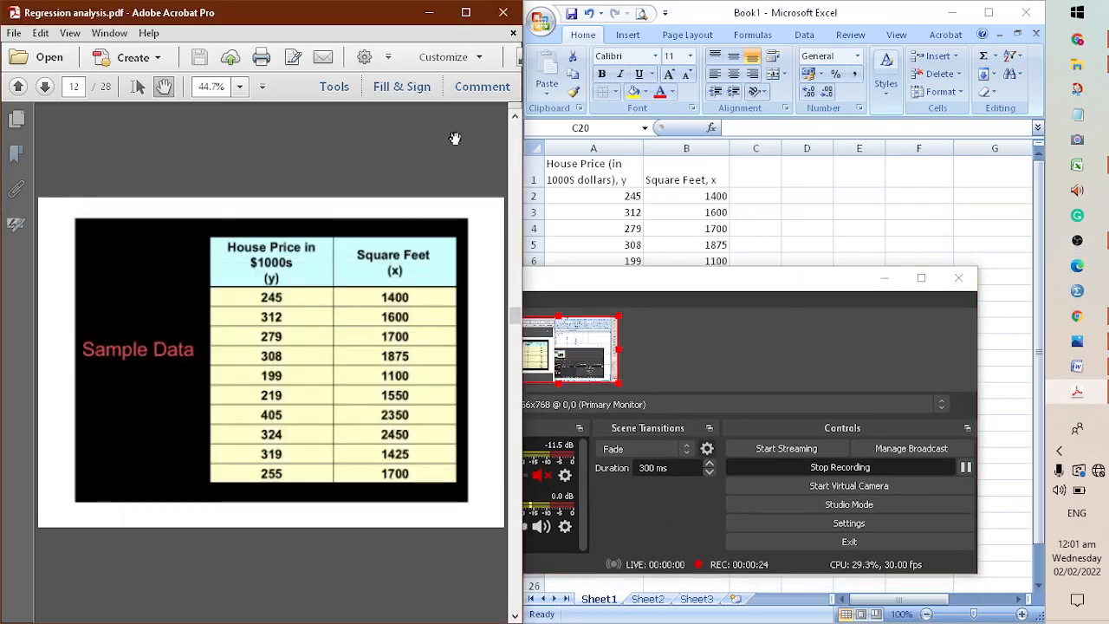
click(799, 227)
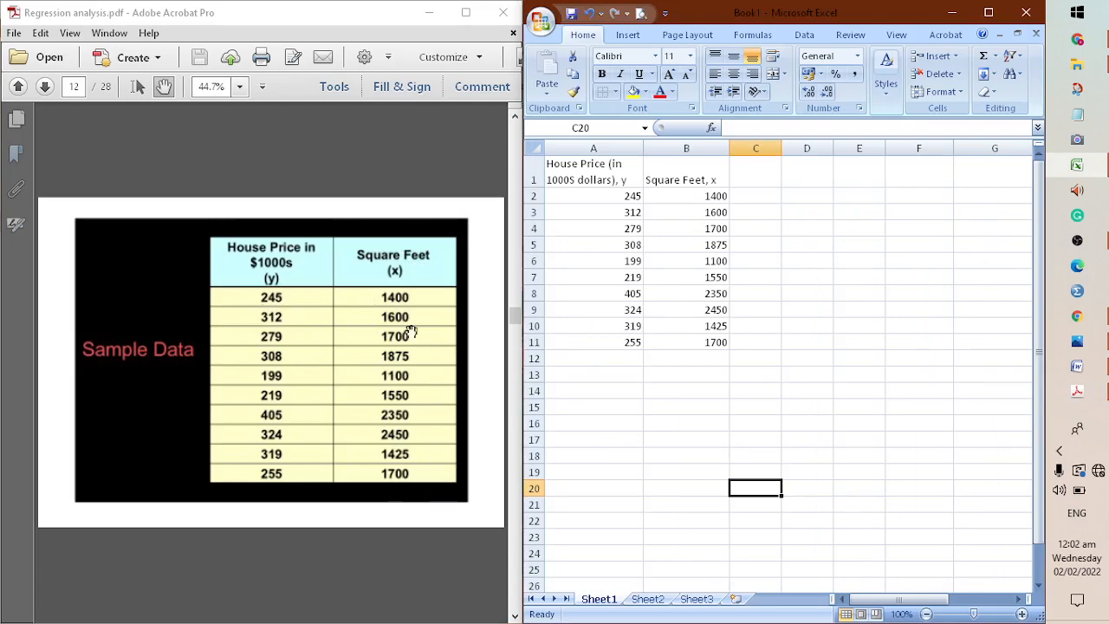
Look at page 13 of the Regression analysis PDF and return to the Sample Data table on page 12
key(Down)
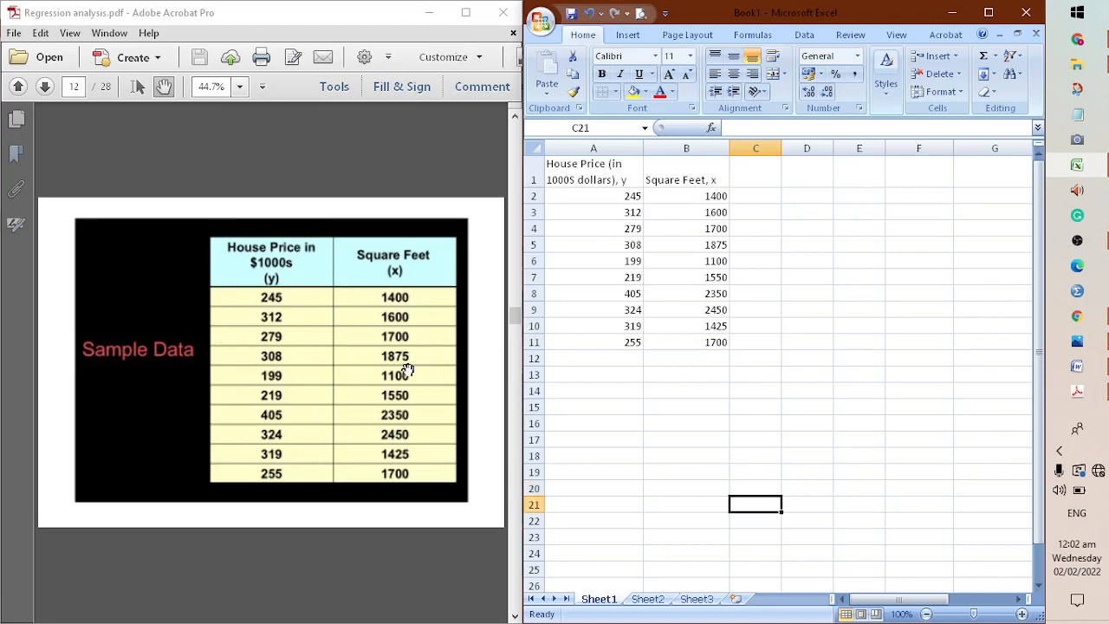
click(407, 369)
key(Down)
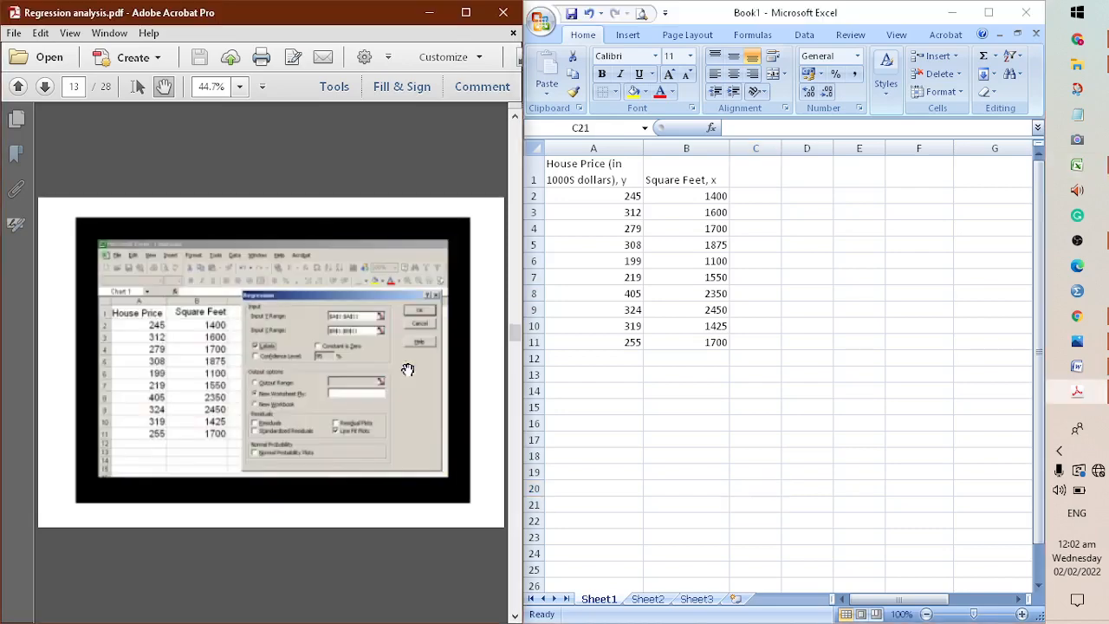
key(Up)
key(Down)
key(Up)
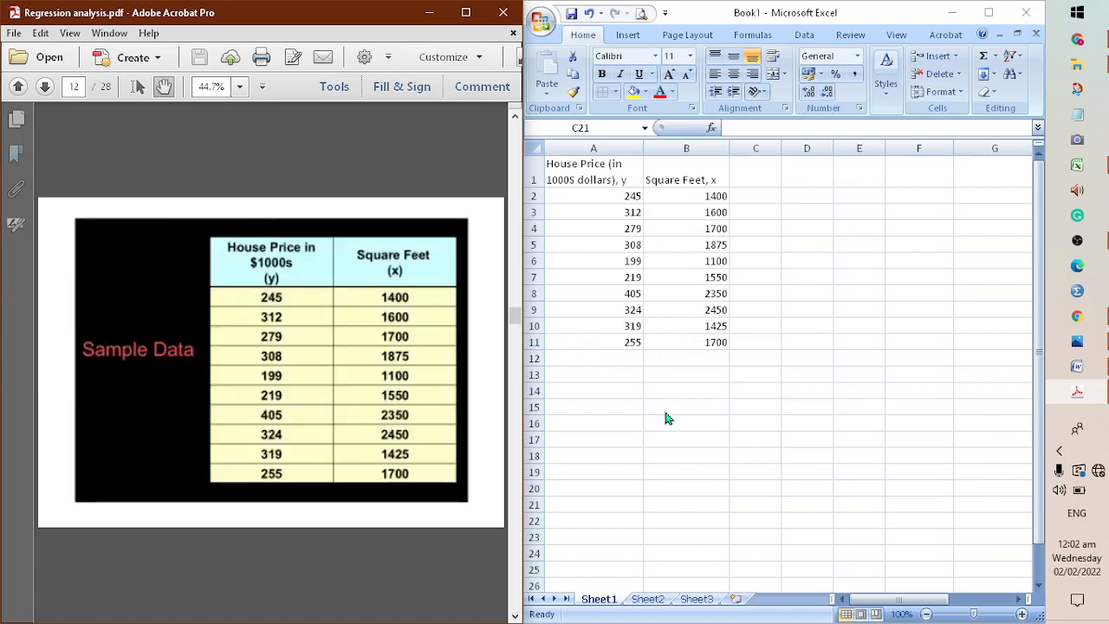
Switch to Excel and review the house price and square feet data in A1:B11 against the PDF's sample table
key(alt+Tab)
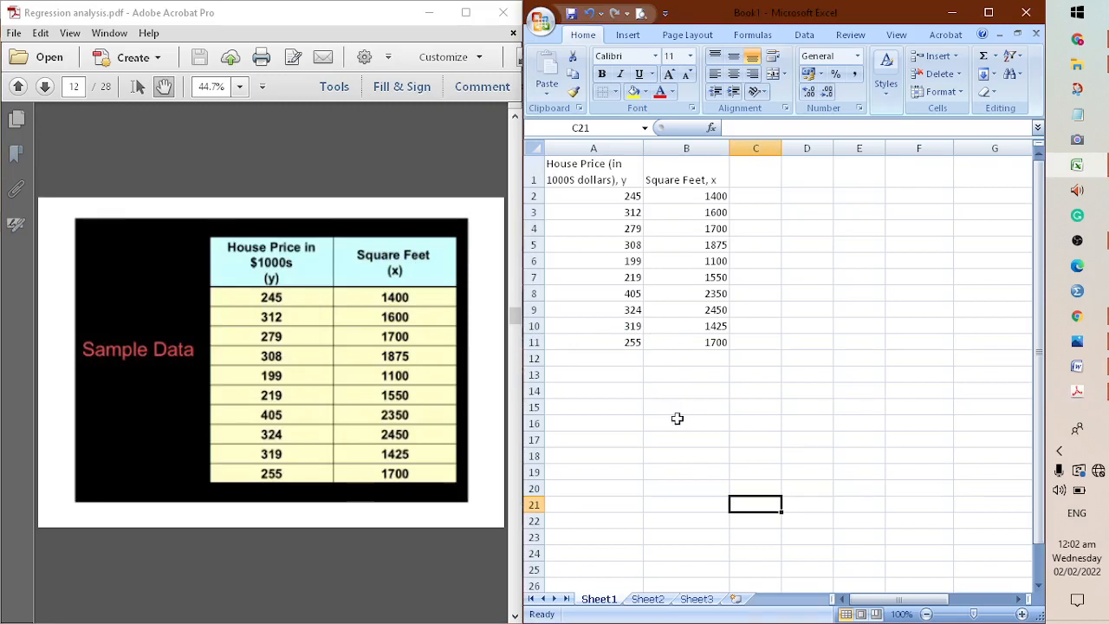
click(679, 423)
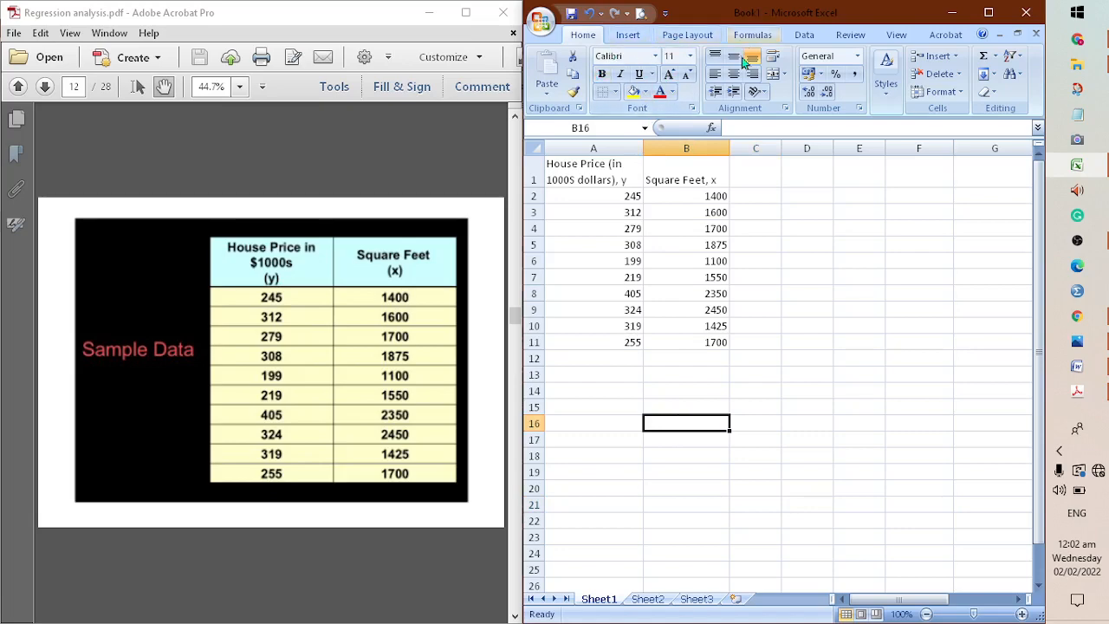
click(687, 196)
drag(559, 169, 693, 346)
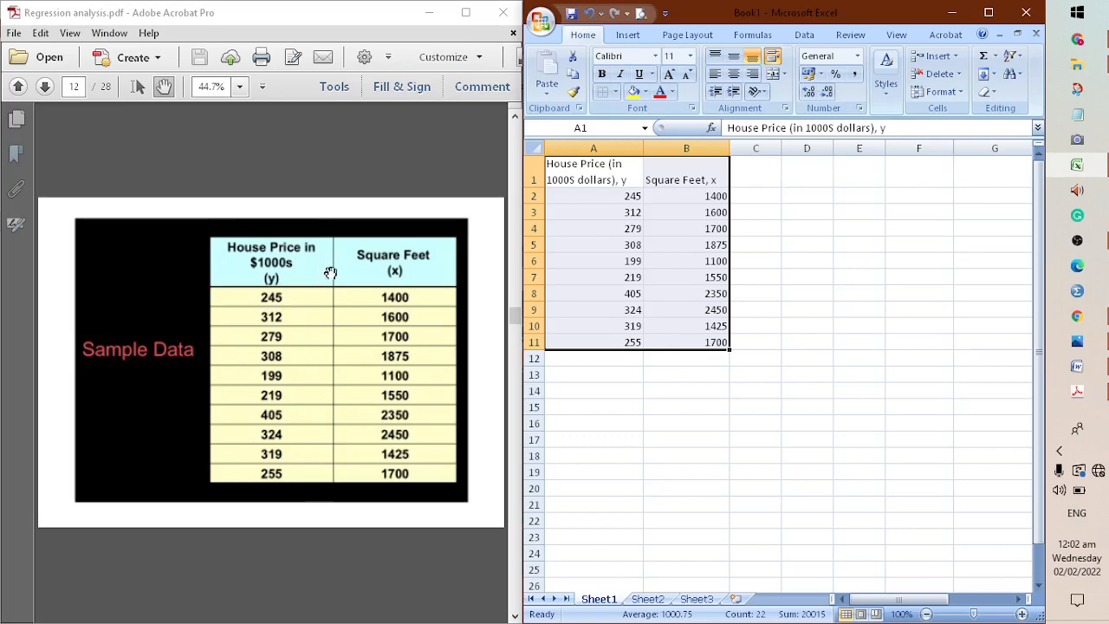
click(643, 392)
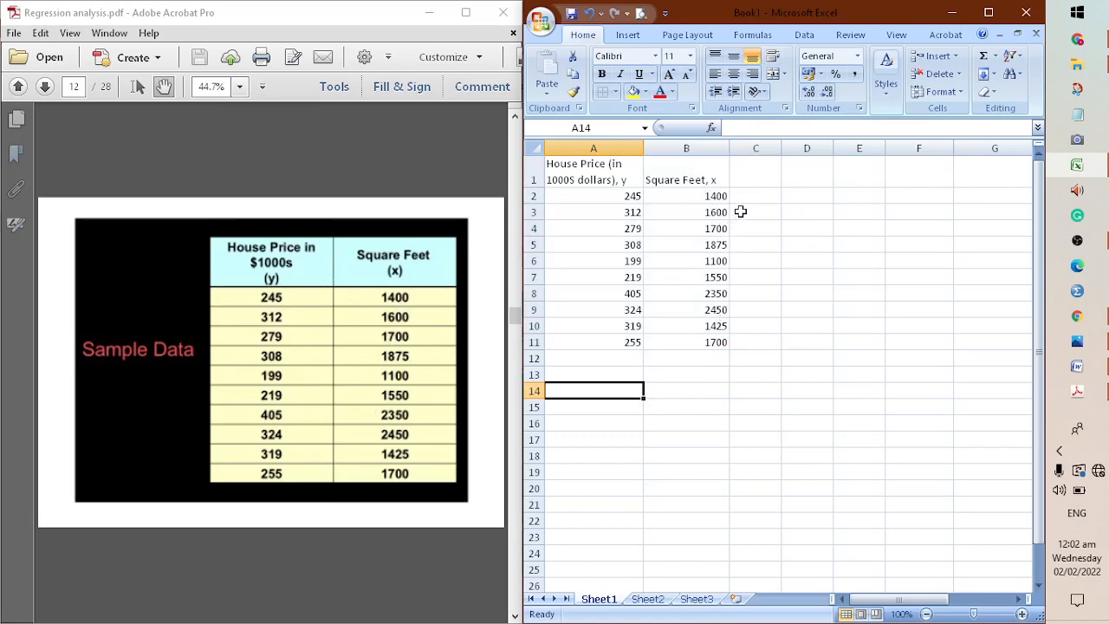
click(806, 229)
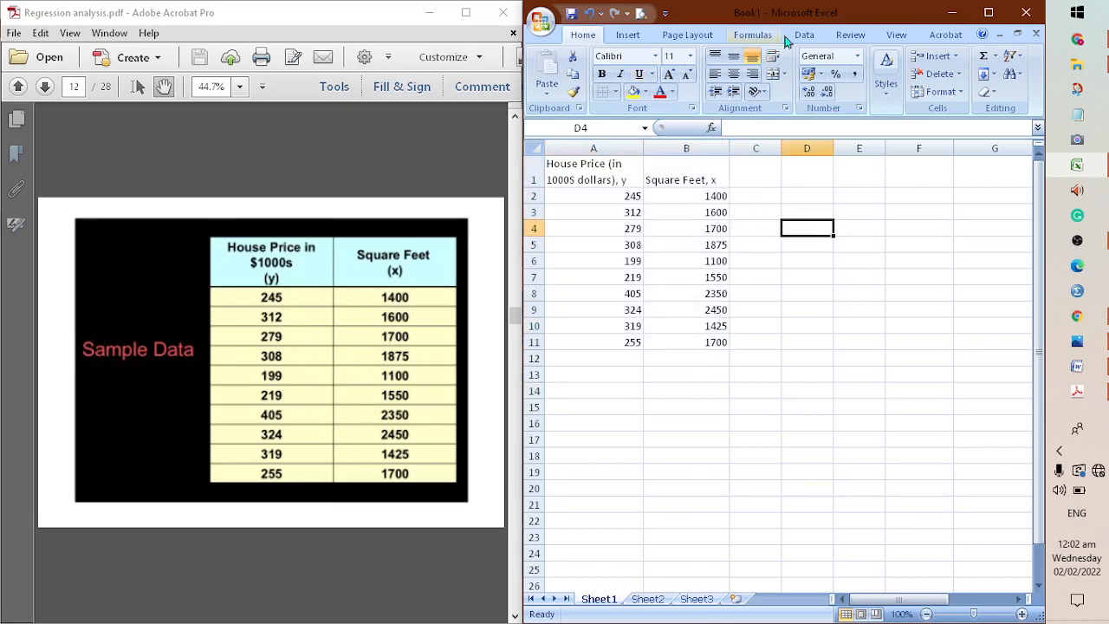
Start the Regression tool from the Data Analysis add-in
click(804, 34)
click(962, 57)
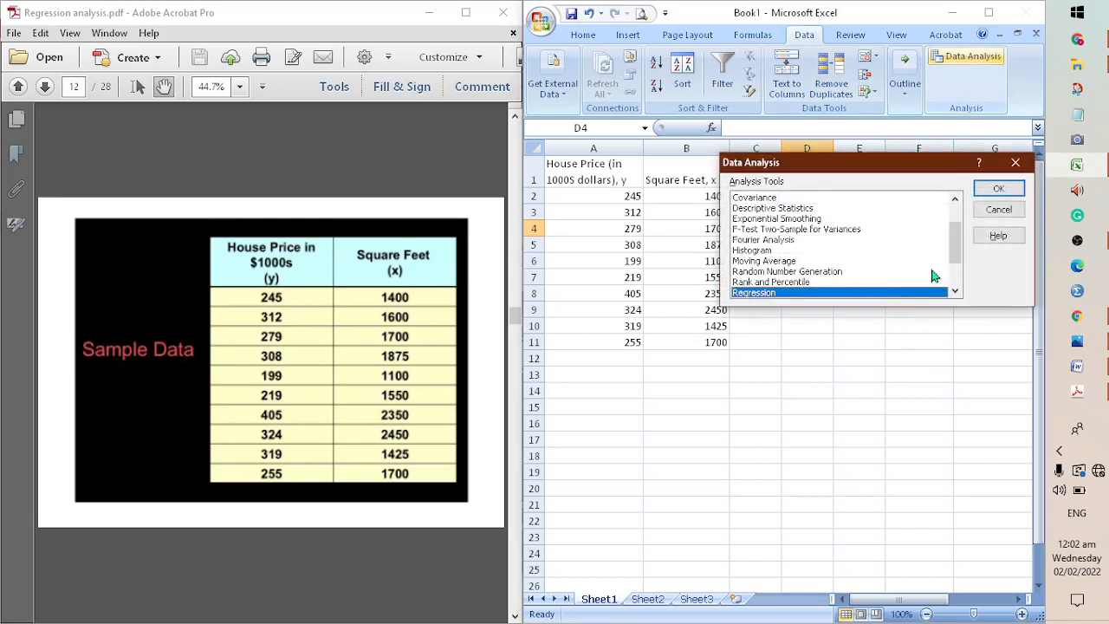
mouse_move(957, 250)
mouse_down()
mouse_move(957, 224)
mouse_move(957, 266)
mouse_up()
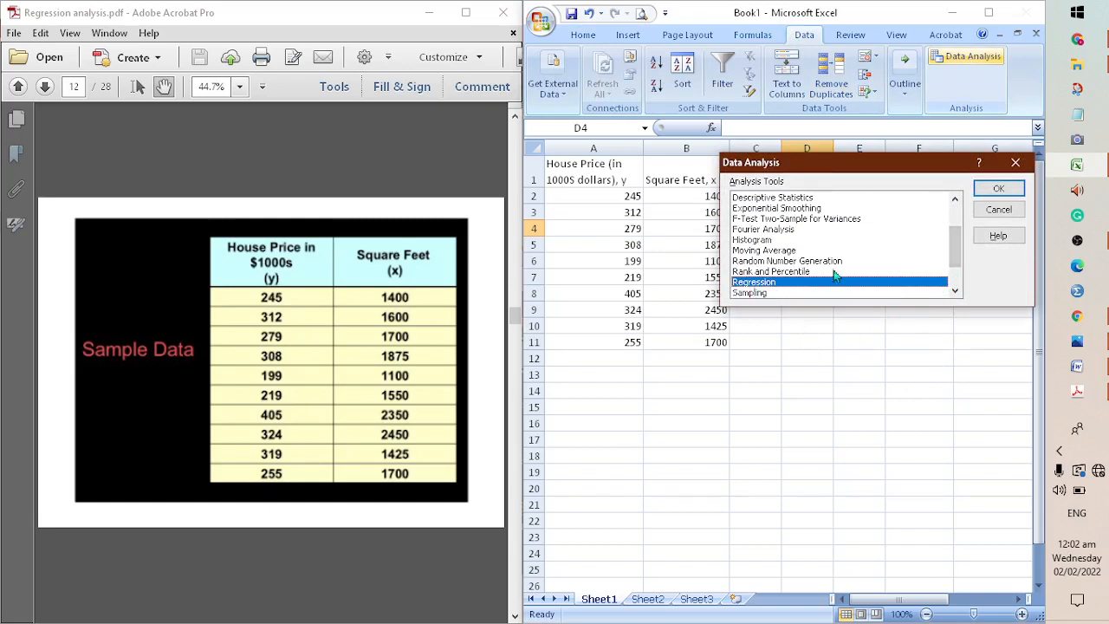
click(996, 189)
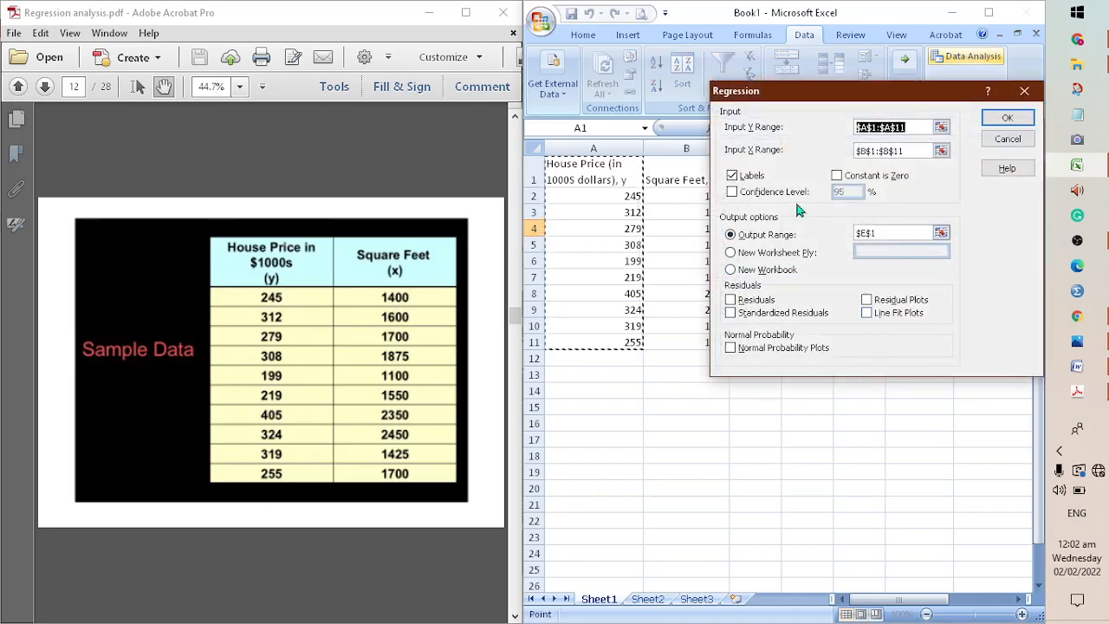
Set the regression's Input Y Range to the house price column including its header, $A$1:$A$11
drag(762, 90, 657, 111)
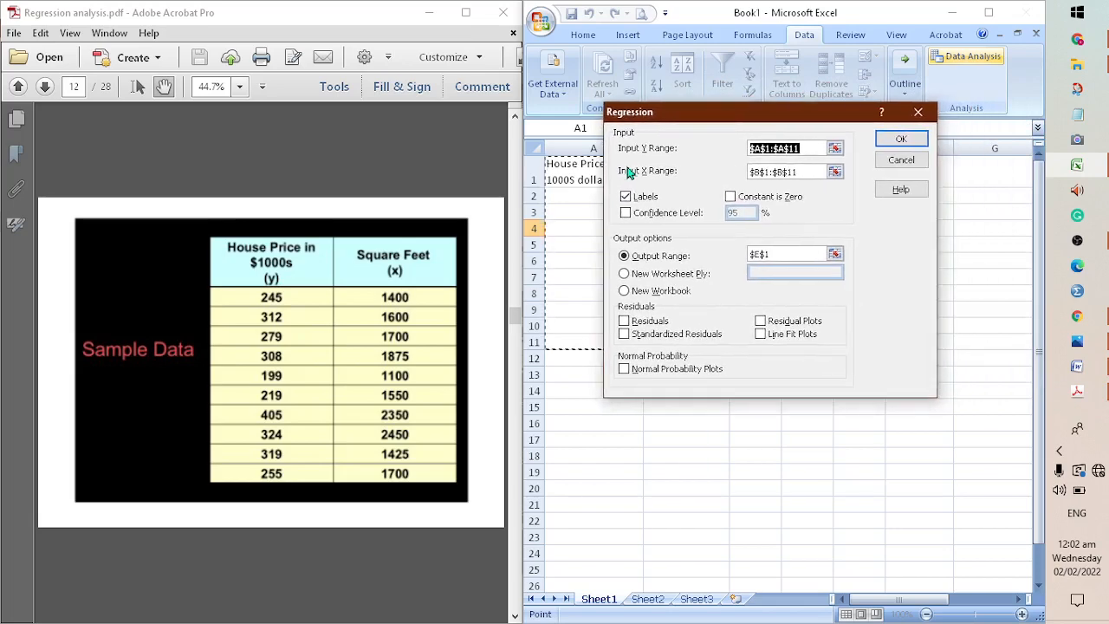
click(807, 148)
drag(811, 148, 751, 149)
drag(822, 122, 905, 113)
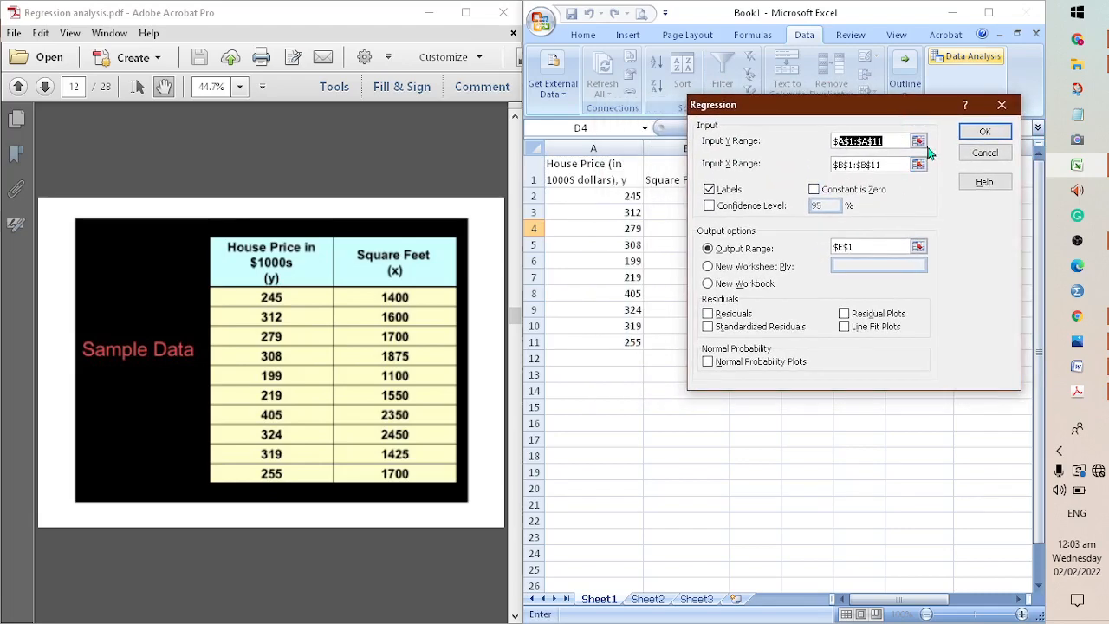
click(922, 143)
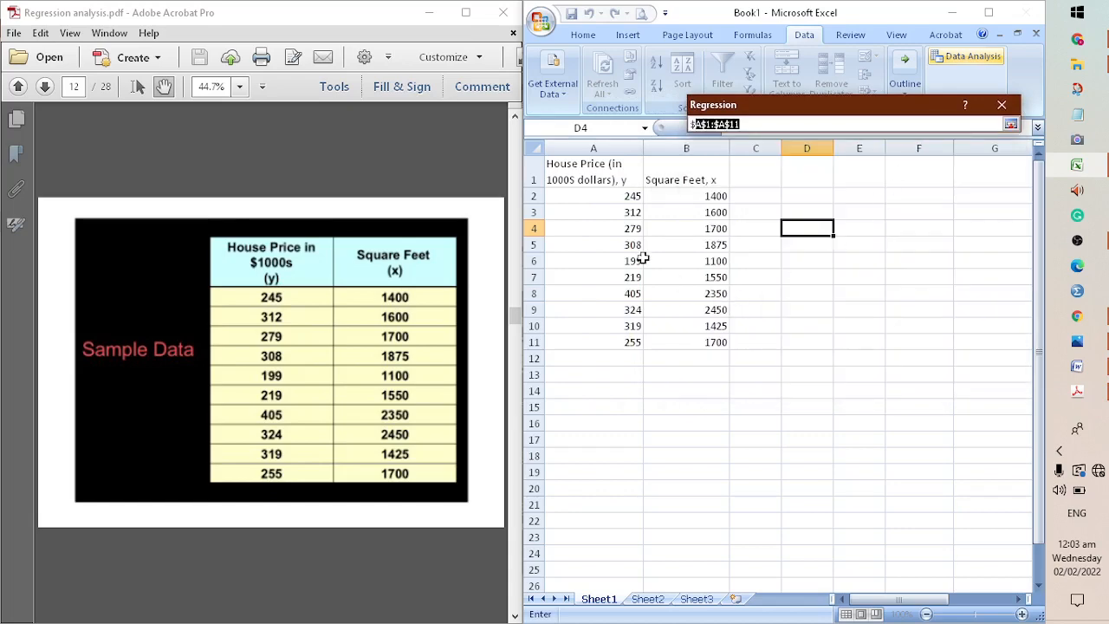
drag(607, 177, 607, 354)
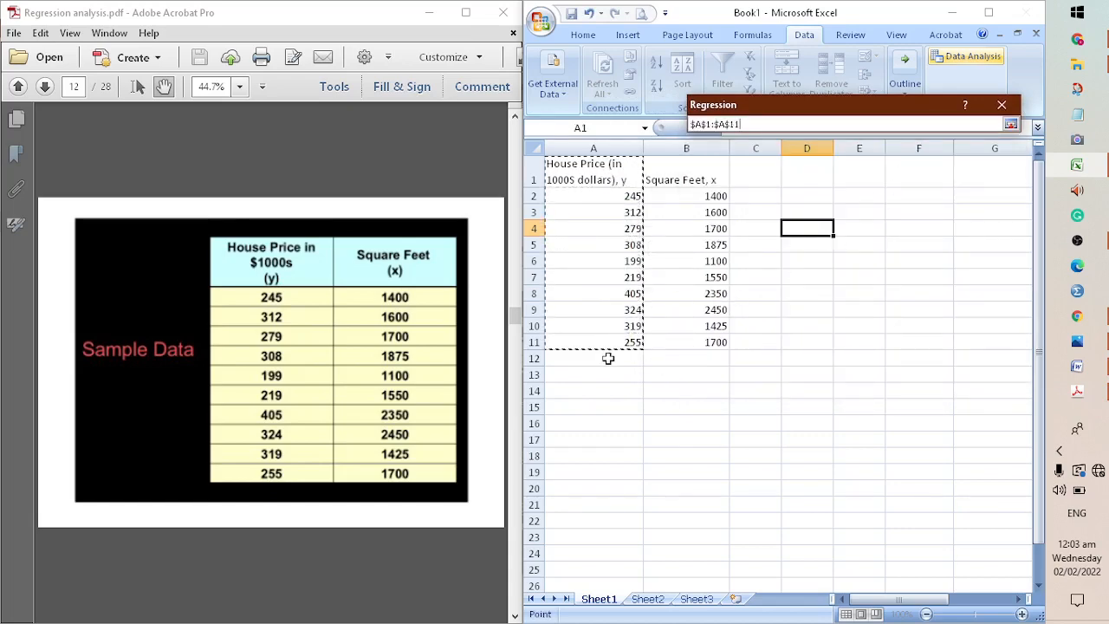
key(Return)
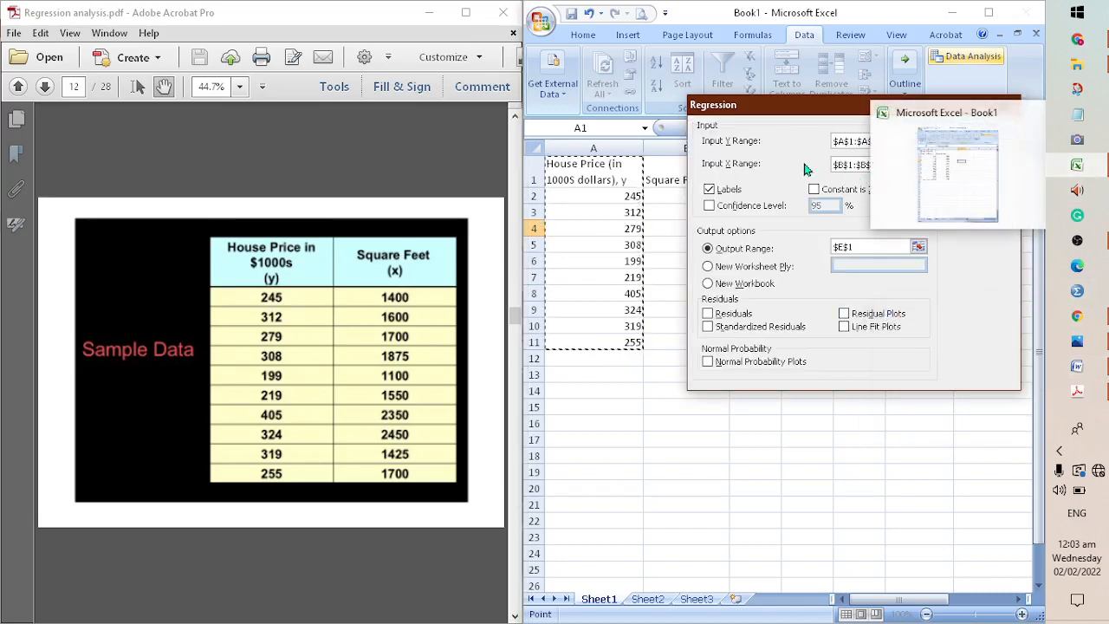
Set the regression's Input X Range to the square feet column including its header, $B$1:$B$11
click(919, 165)
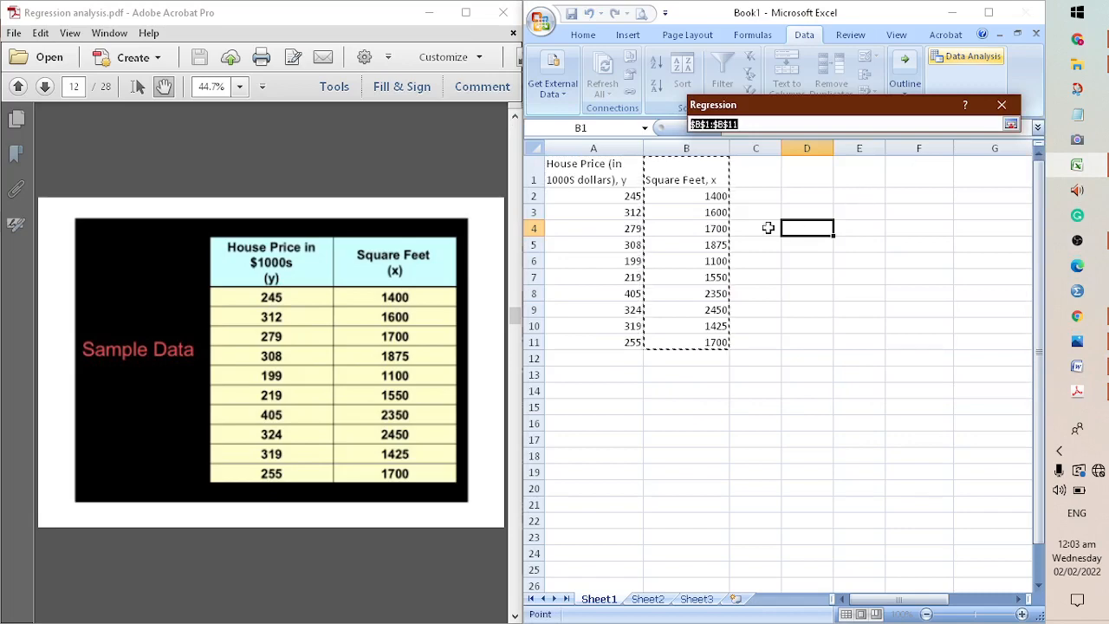
drag(719, 178, 691, 340)
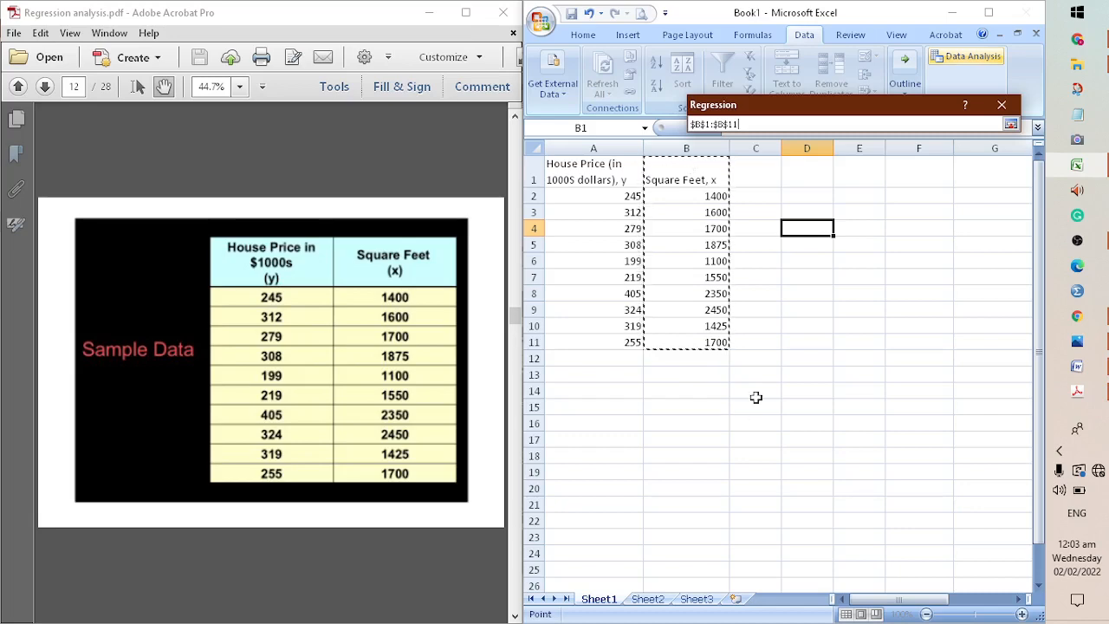
key(Return)
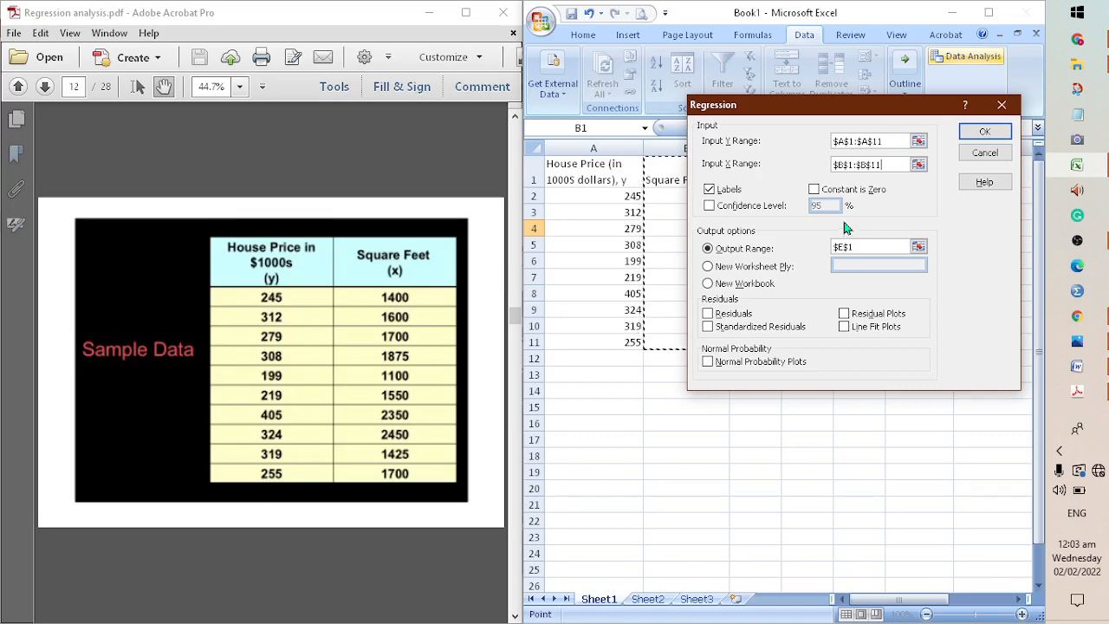
Direct the regression results to an output range on the same sheet starting at cell $E$1
click(763, 251)
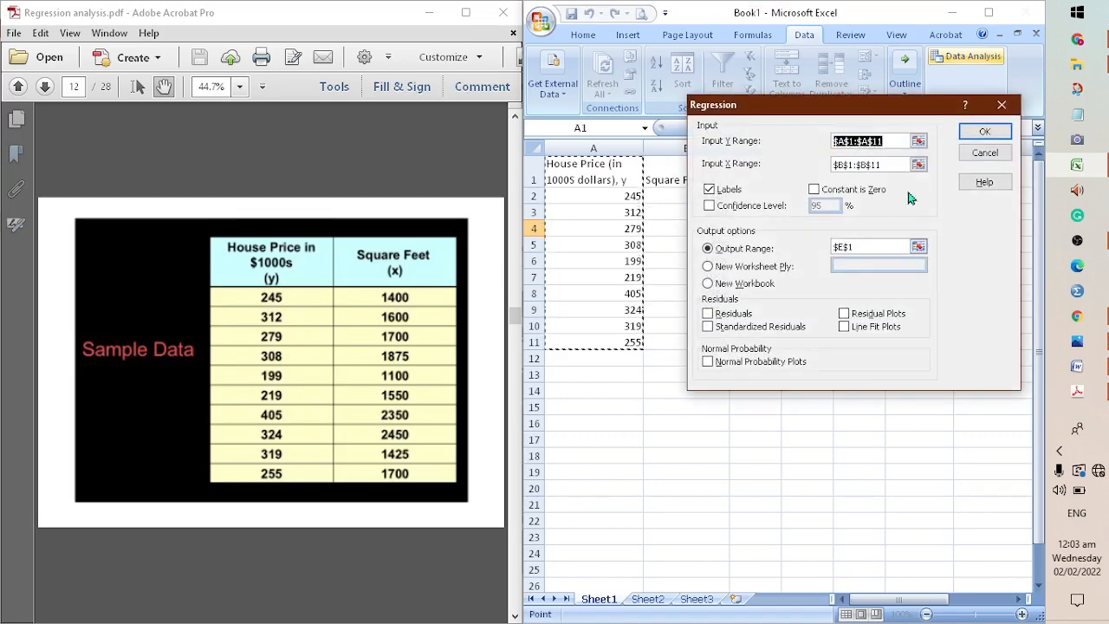
click(919, 247)
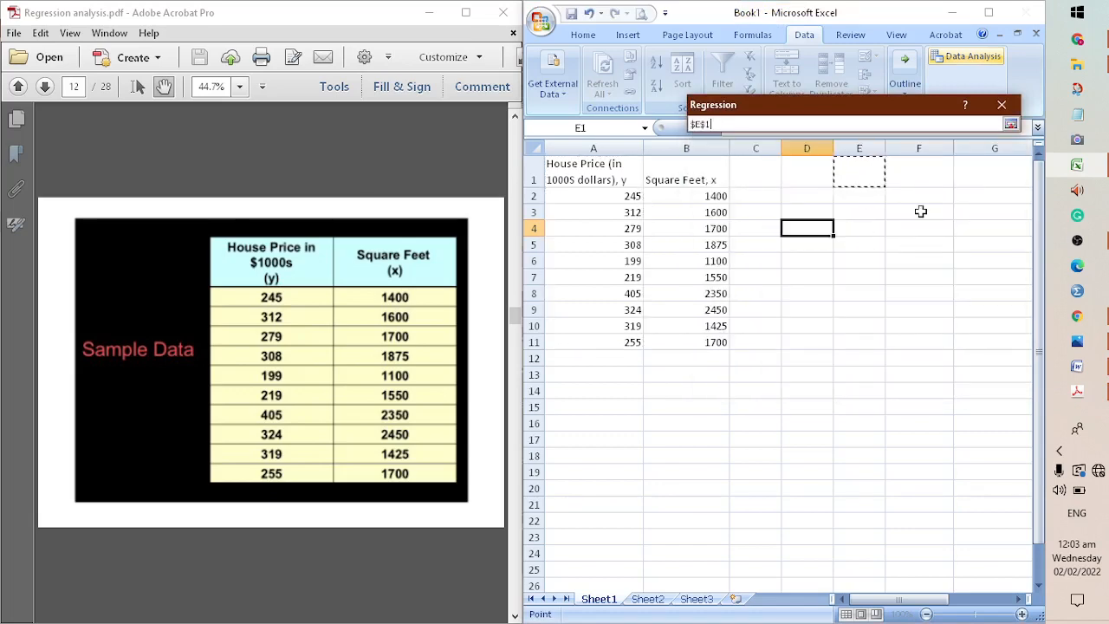
key(Return)
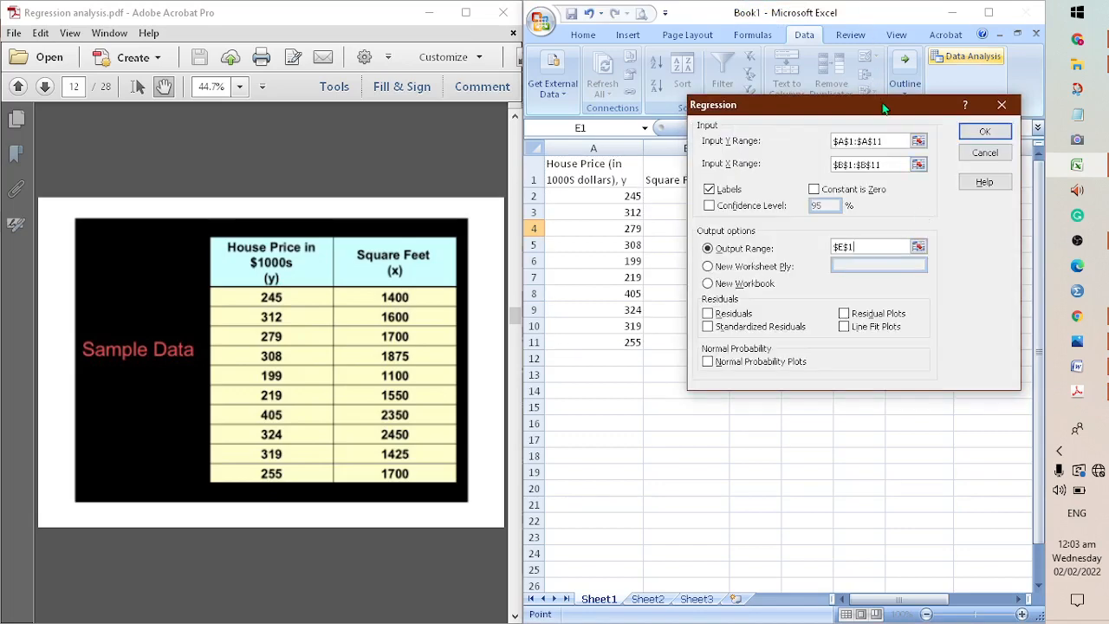
drag(884, 108, 464, 39)
click(468, 178)
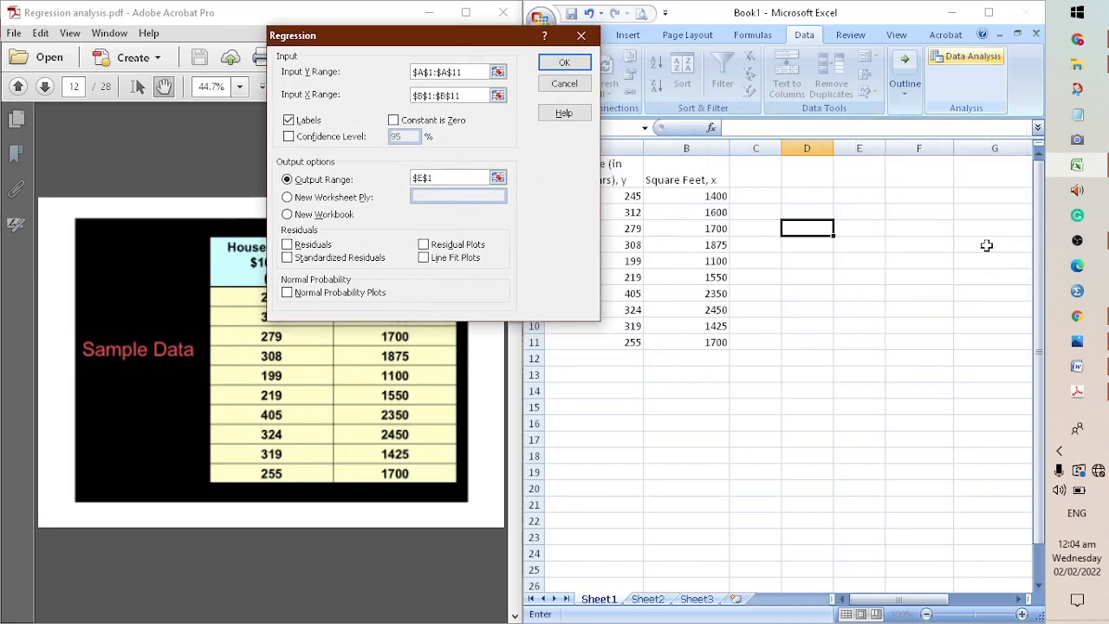
drag(453, 41, 830, 104)
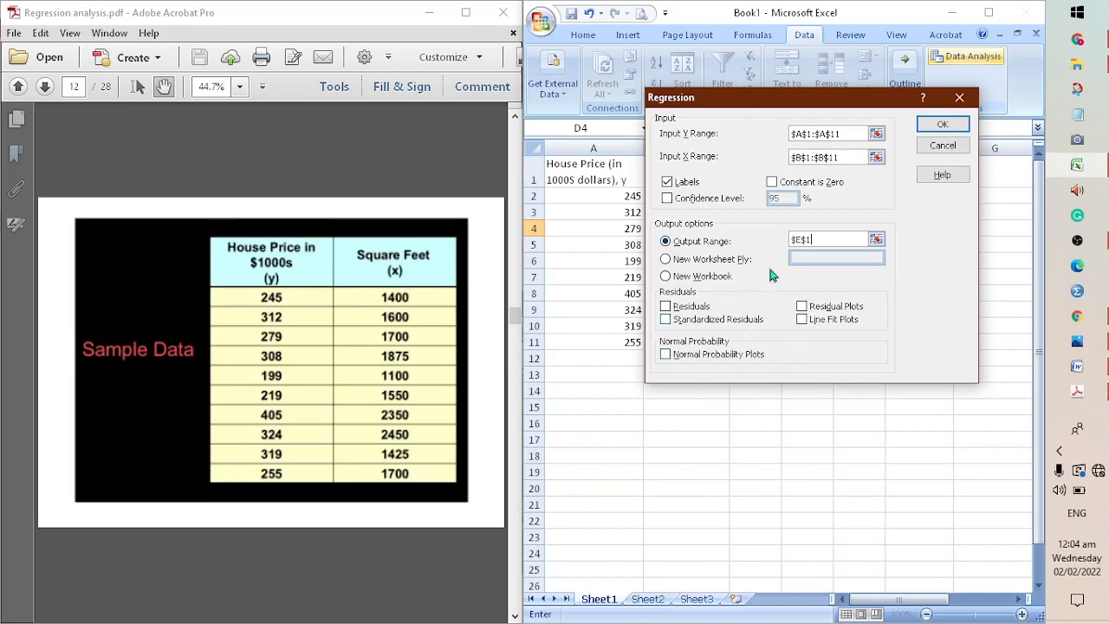
Enable Line Fit Plots as in the example on page 13 of the PDF, and run the regression
click(404, 506)
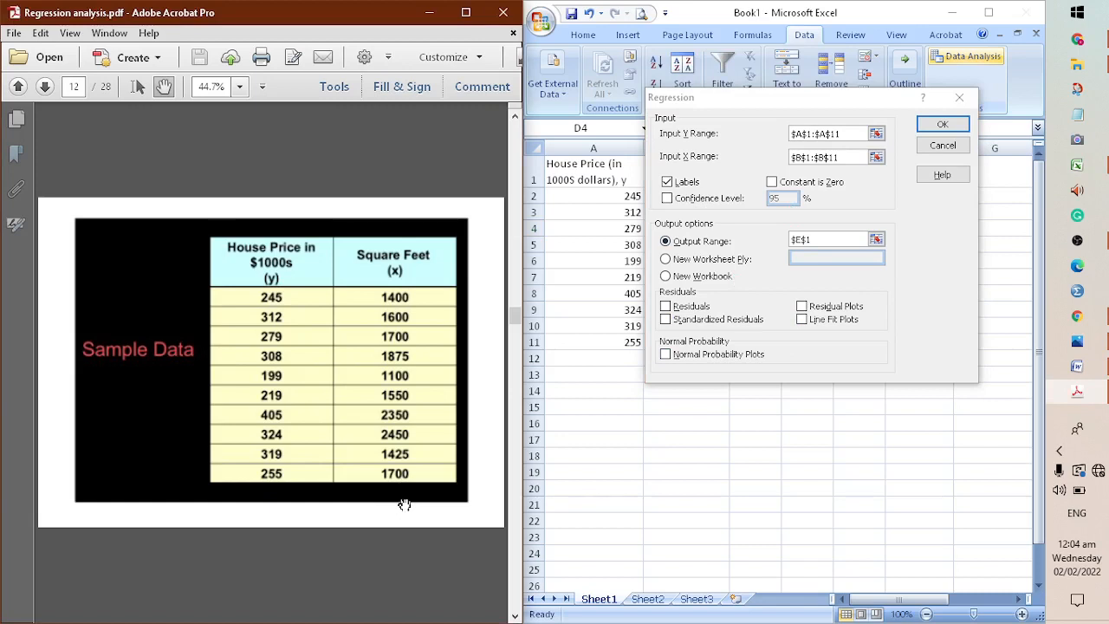
scroll(403, 506, down, 1)
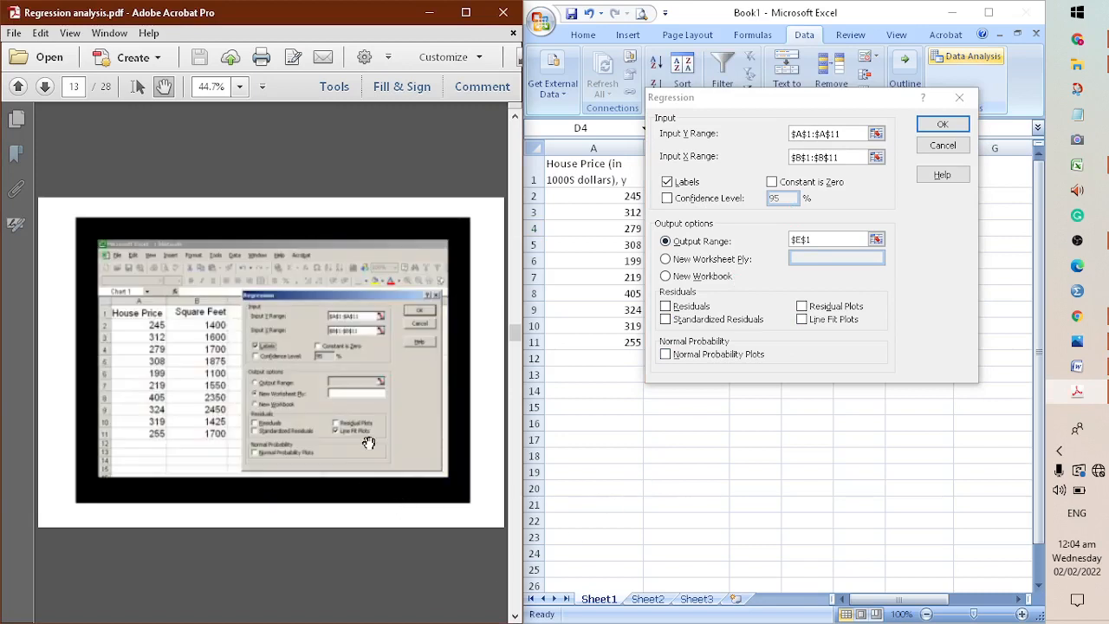
click(829, 322)
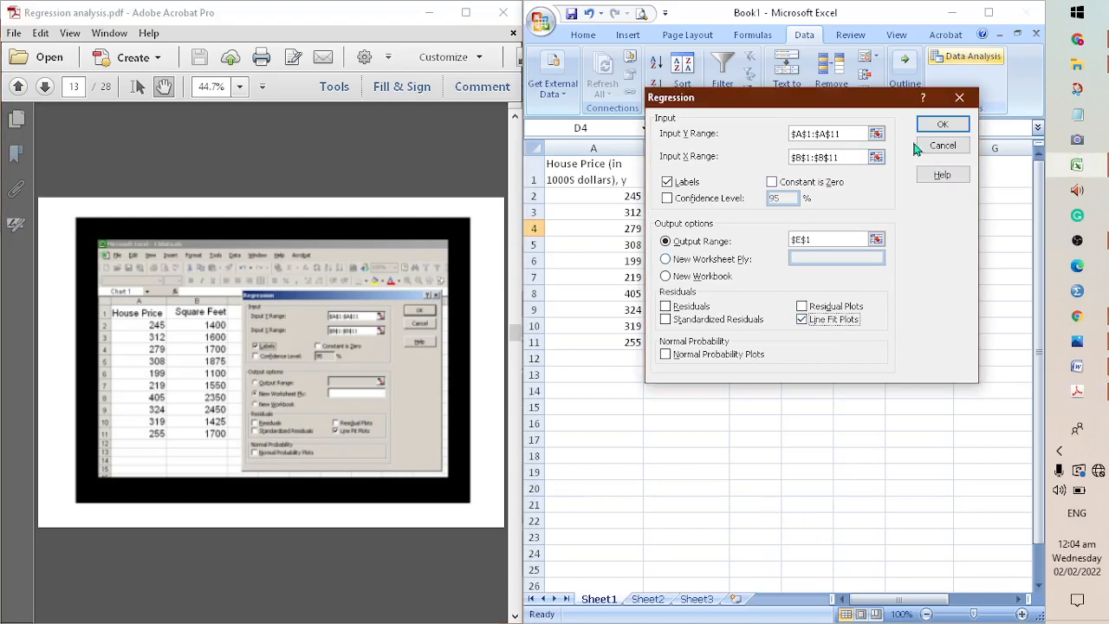
click(942, 125)
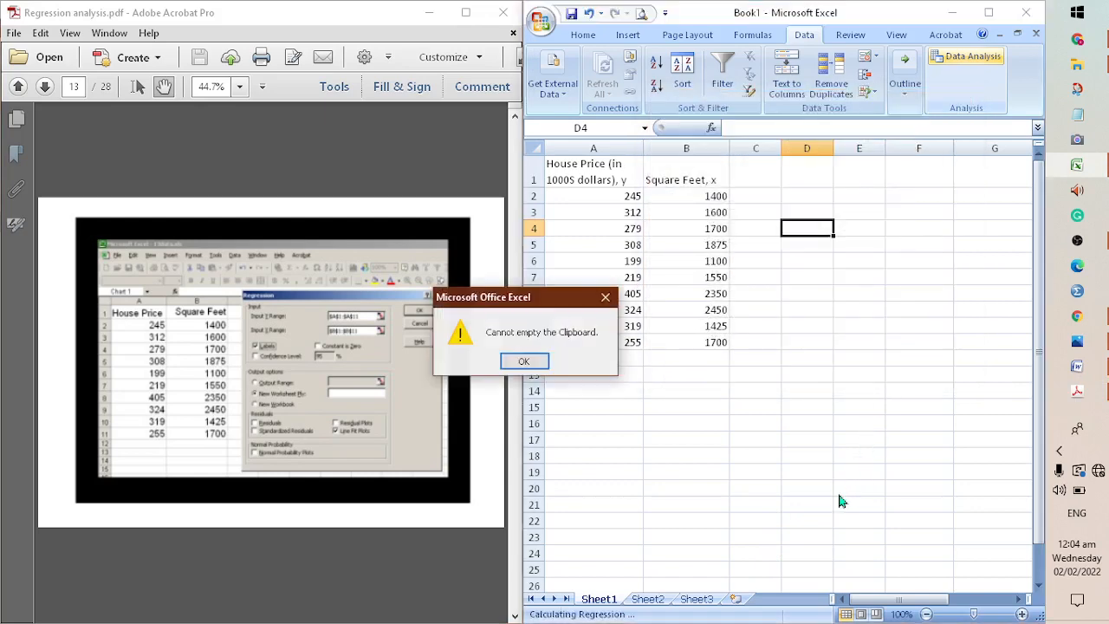
click(524, 361)
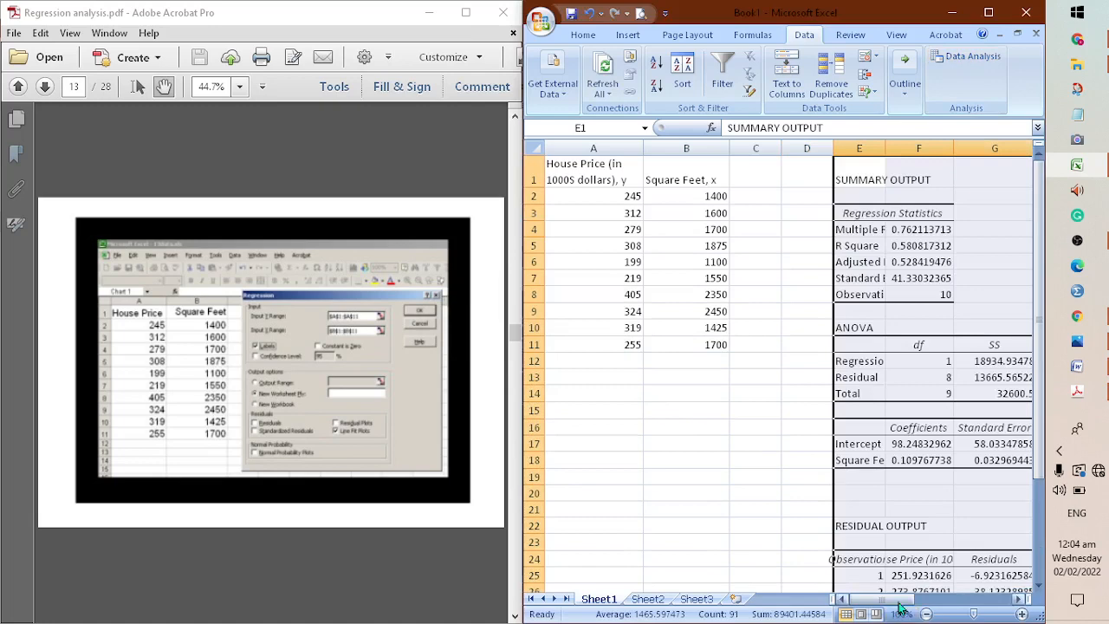
Zoom the sheet to 90% and widen the Excel window beside the PDF to show the full regression output
mouse_move(909, 598)
mouse_down()
mouse_move(951, 598)
mouse_move(894, 607)
mouse_up()
scroll(790, 505, down, 3)
scroll(790, 506, up, 3)
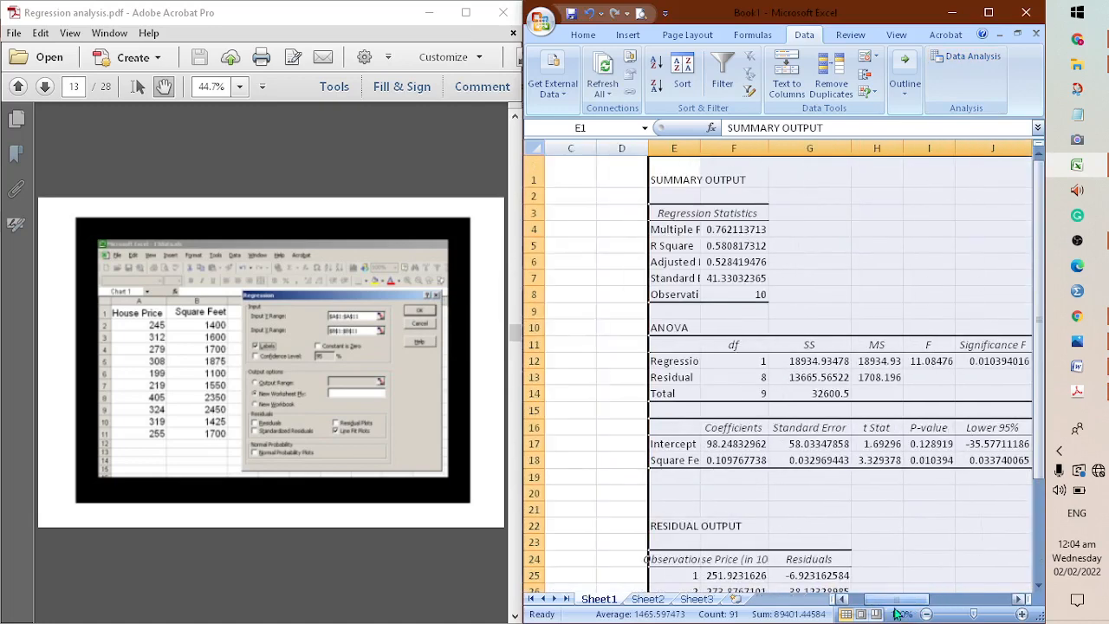
click(926, 613)
click(771, 279)
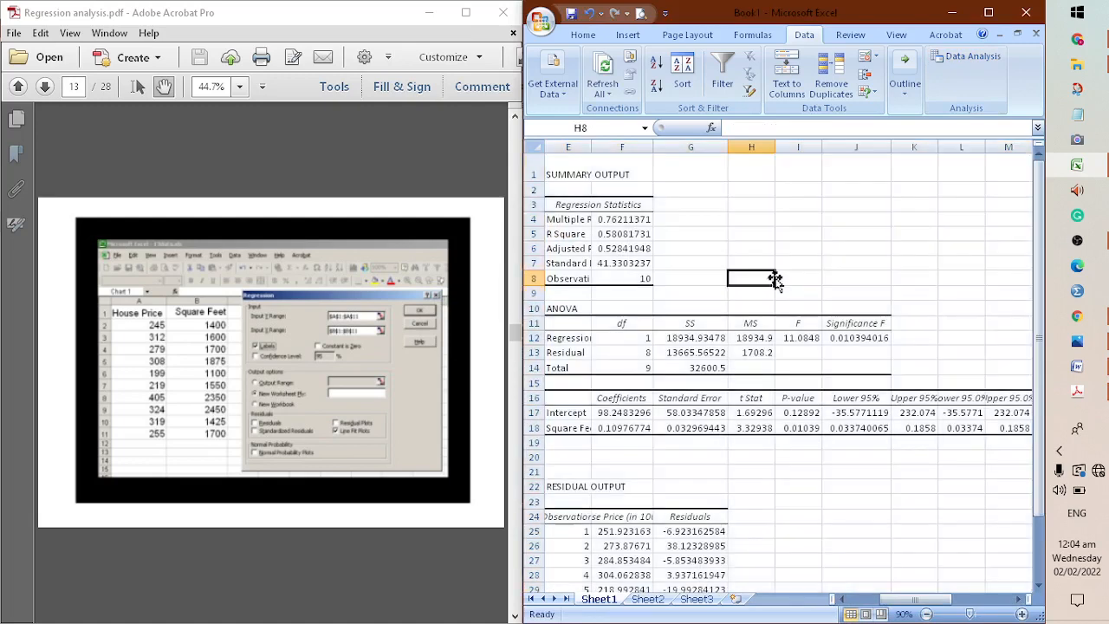
drag(516, 345, 301, 336)
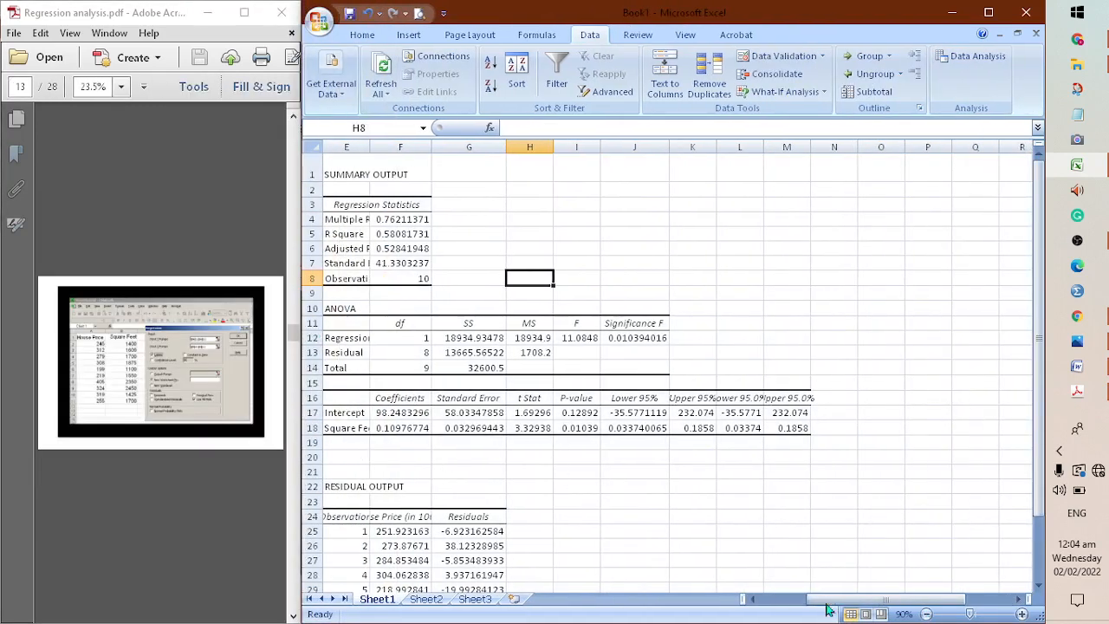
Widen column E to fit the row labels of the regression output
click(832, 560)
drag(819, 599, 758, 599)
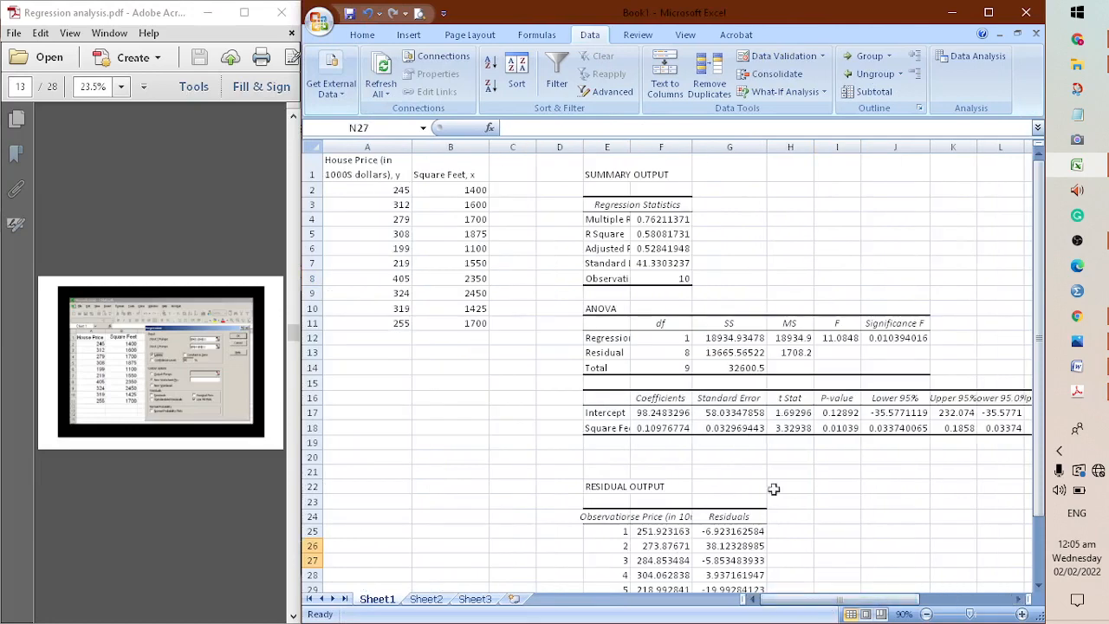
click(625, 147)
double_click(636, 147)
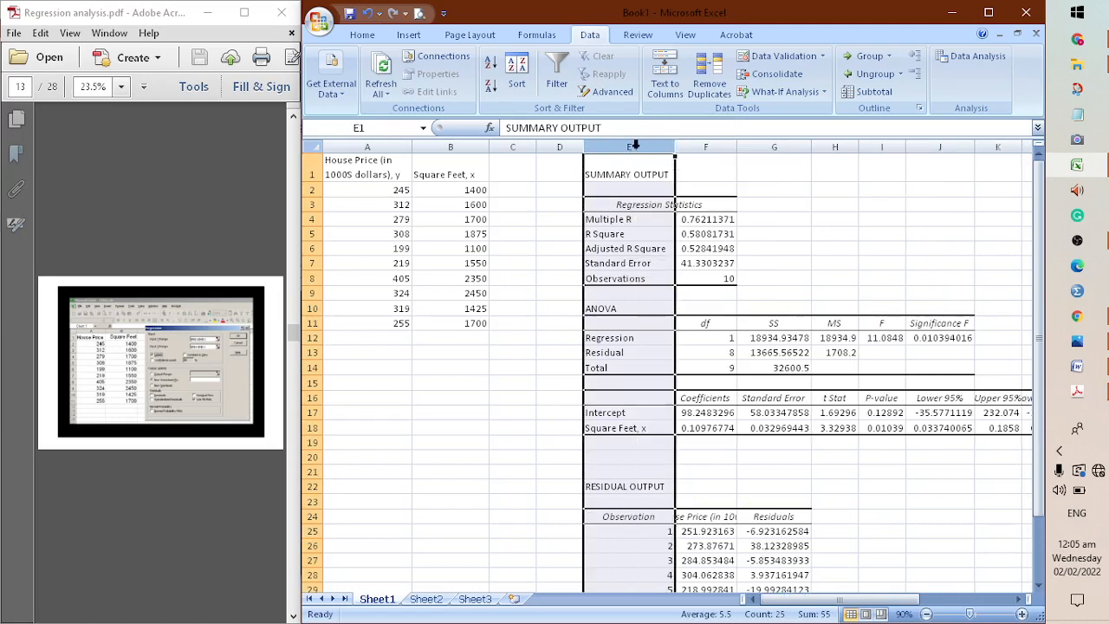
click(851, 282)
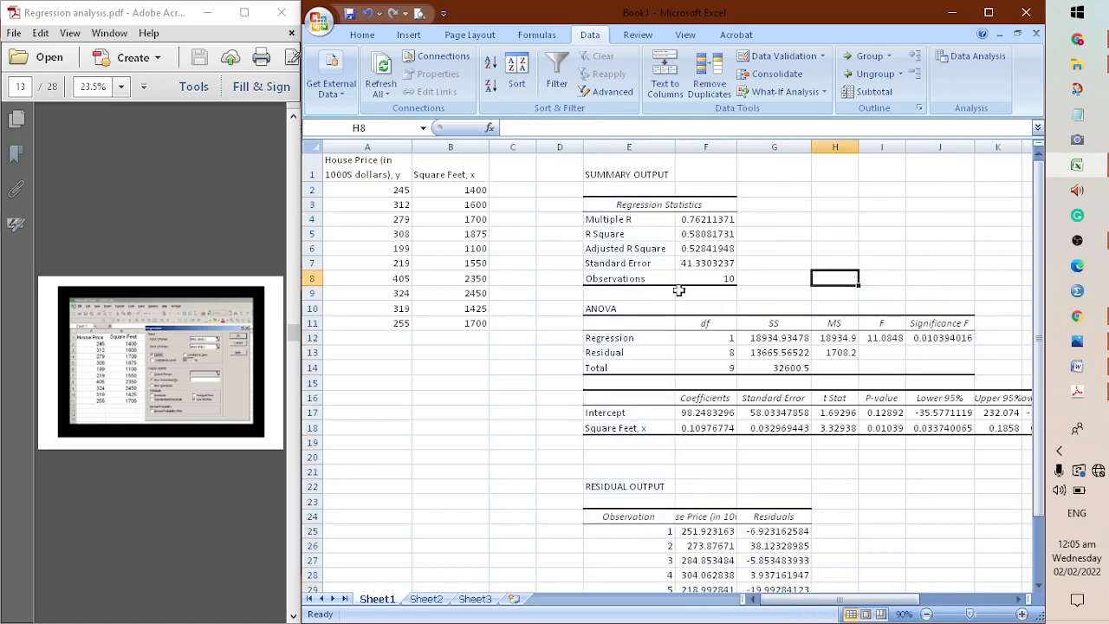
Zoom the sheet to 120% and examine the Regression Statistics block of the summary output
drag(619, 169, 709, 286)
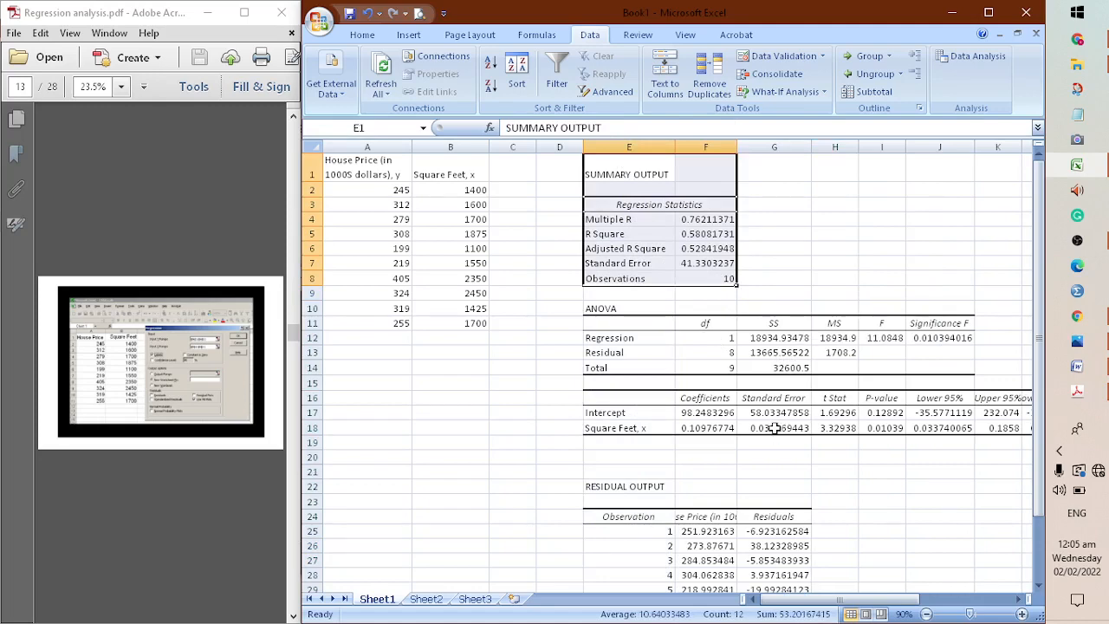
click(749, 275)
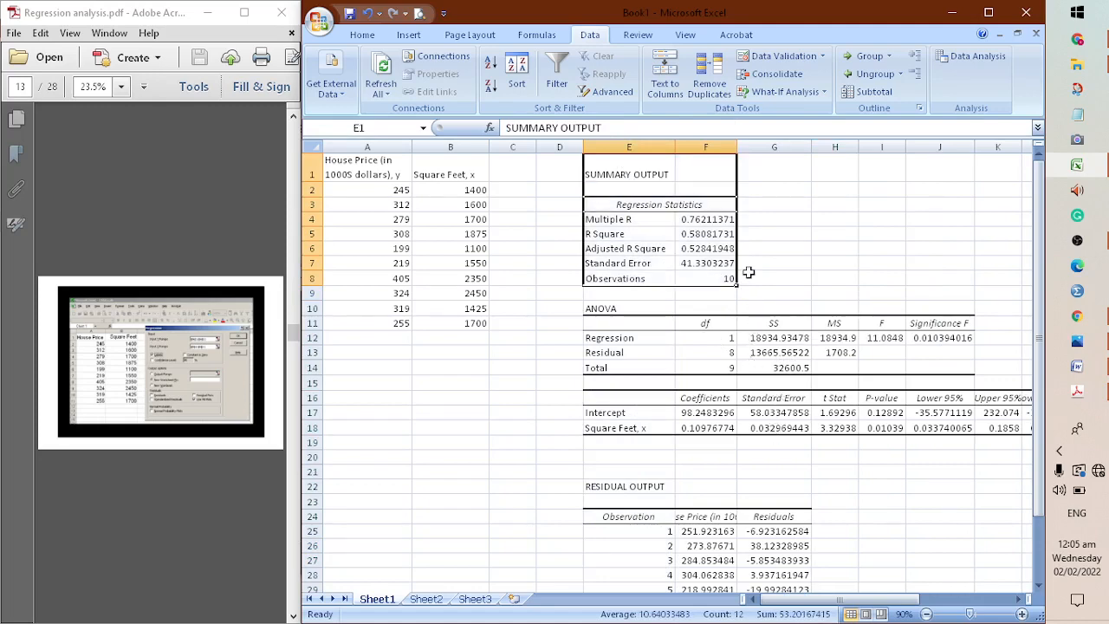
click(1023, 614)
click(1023, 614)
click(1023, 614)
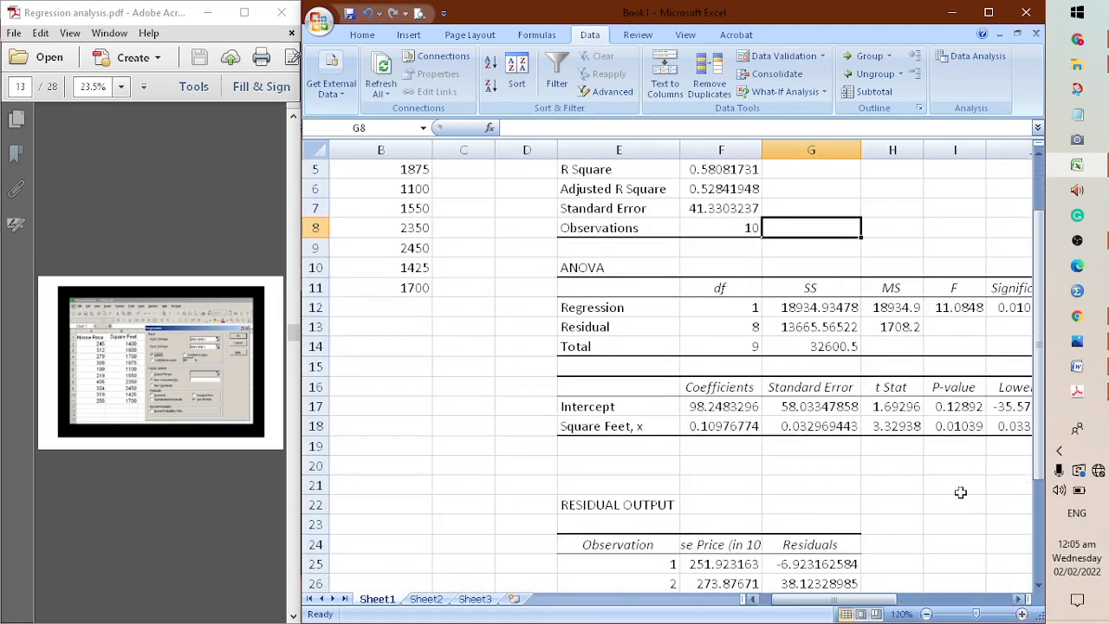
drag(902, 599, 919, 599)
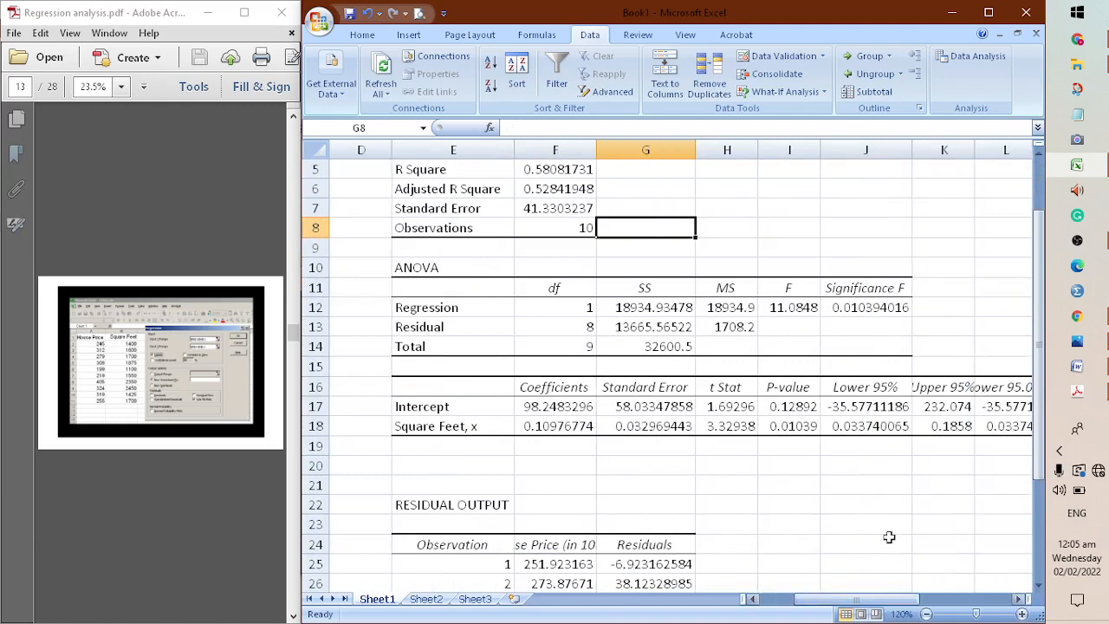
scroll(875, 498, up, 2)
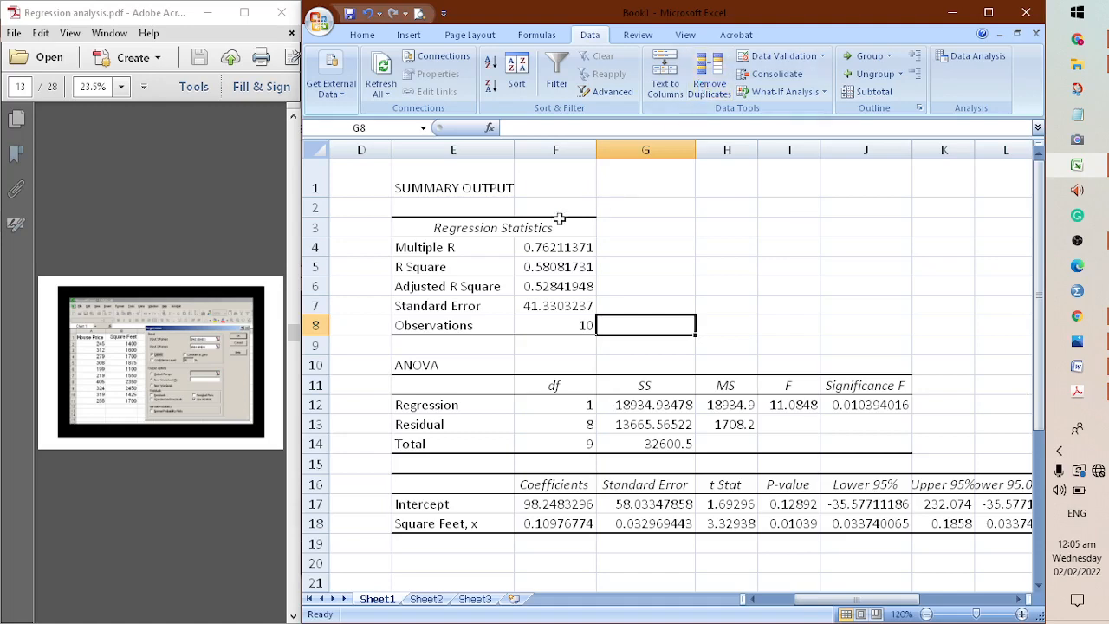
drag(472, 234, 579, 345)
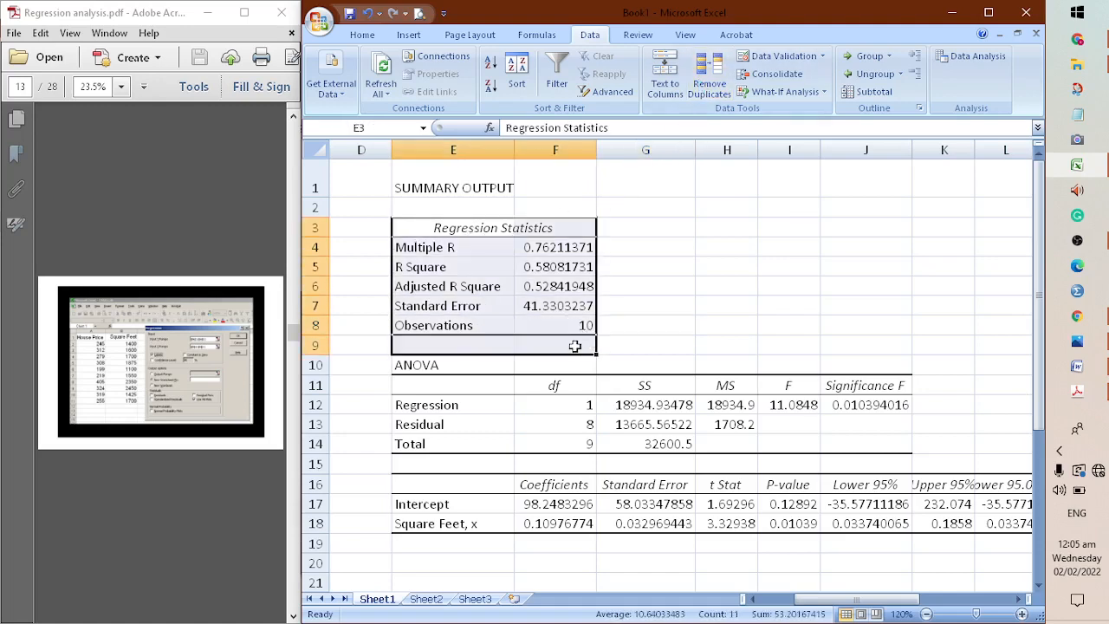
click(669, 288)
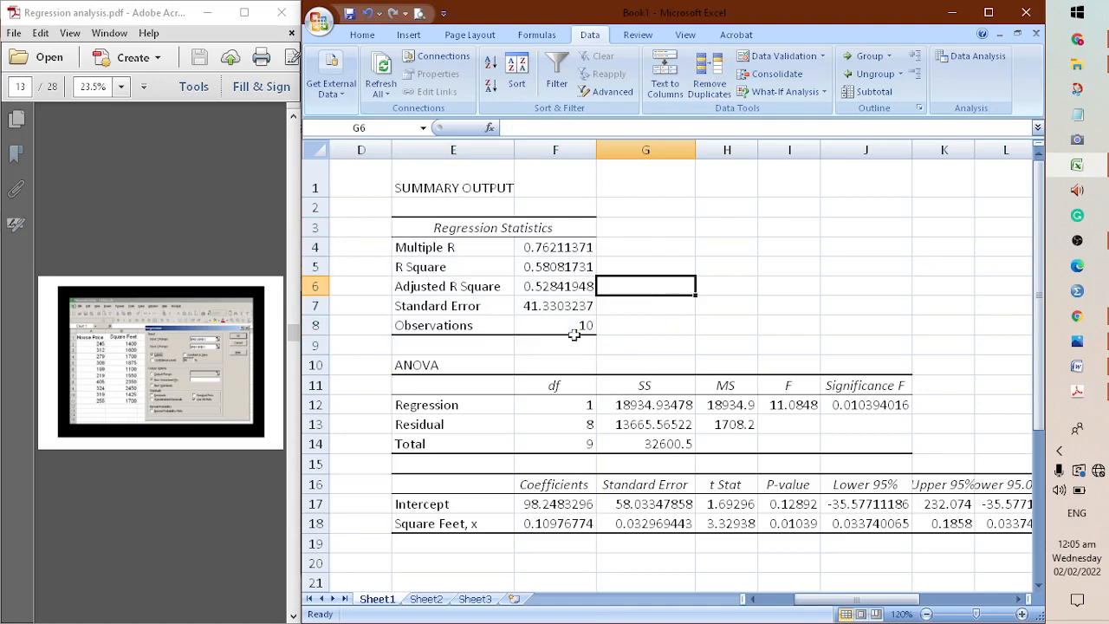
Examine the ANOVA table: the Regression and Residual rows, the df and SS columns, and Significance F
scroll(649, 243, down, 2)
click(424, 228)
drag(424, 228, 880, 302)
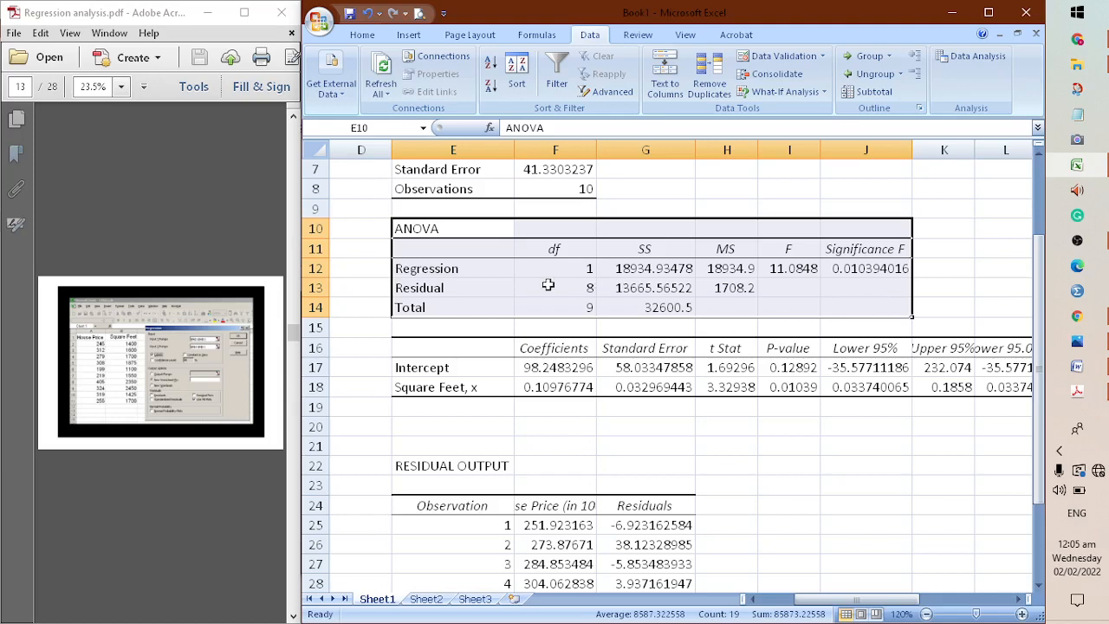
click(485, 274)
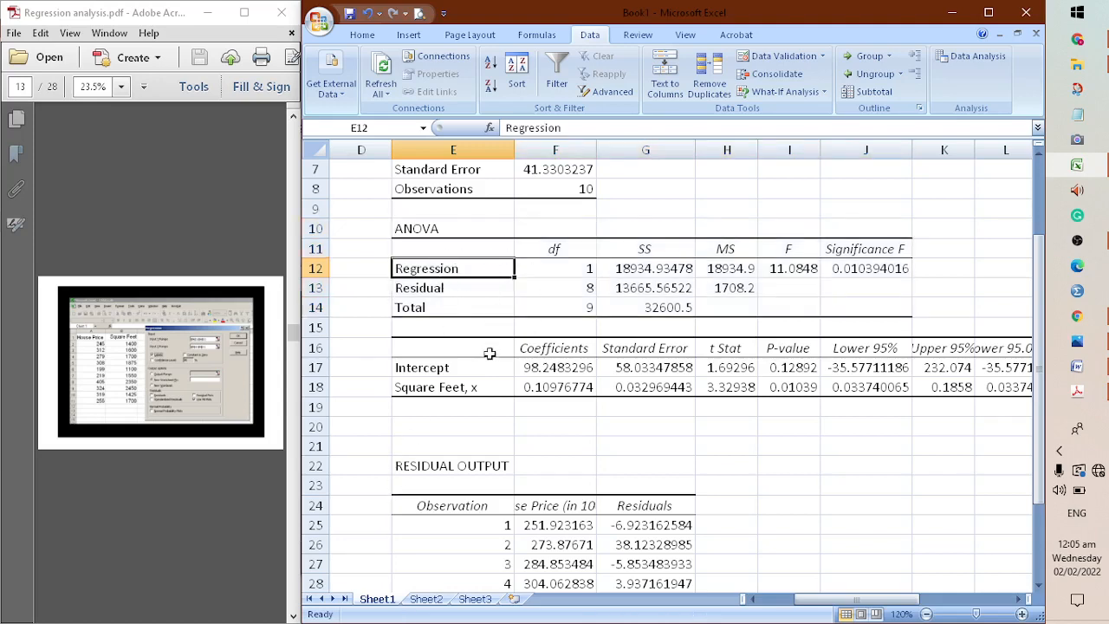
click(480, 290)
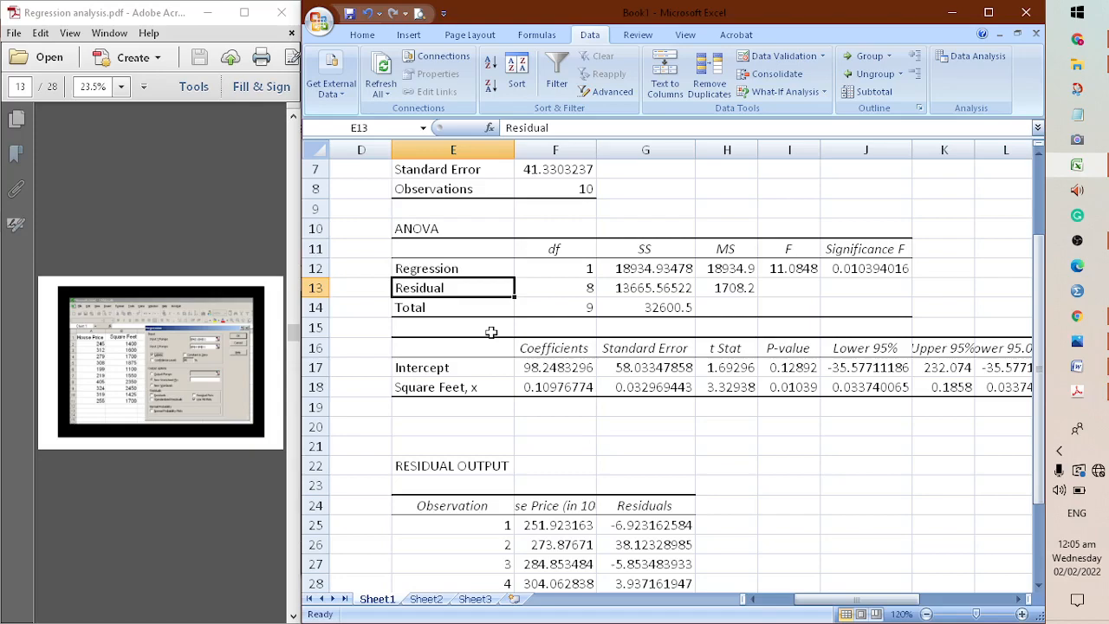
click(490, 332)
scroll(528, 329, up, 2)
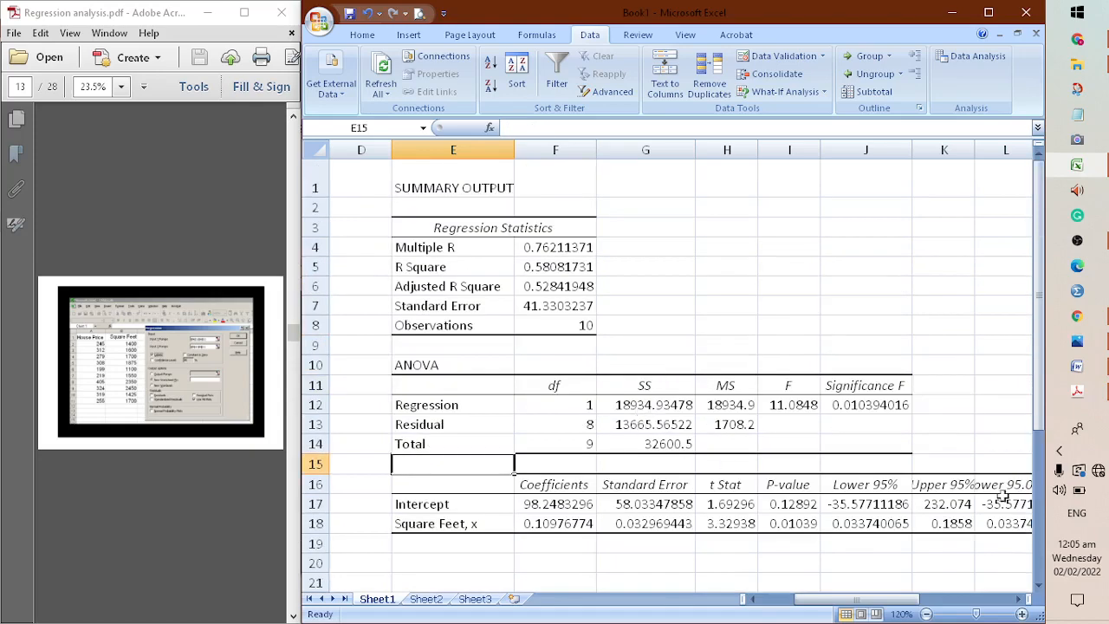
scroll(953, 468, down, 2)
scroll(780, 381, up, 2)
drag(568, 402, 677, 468)
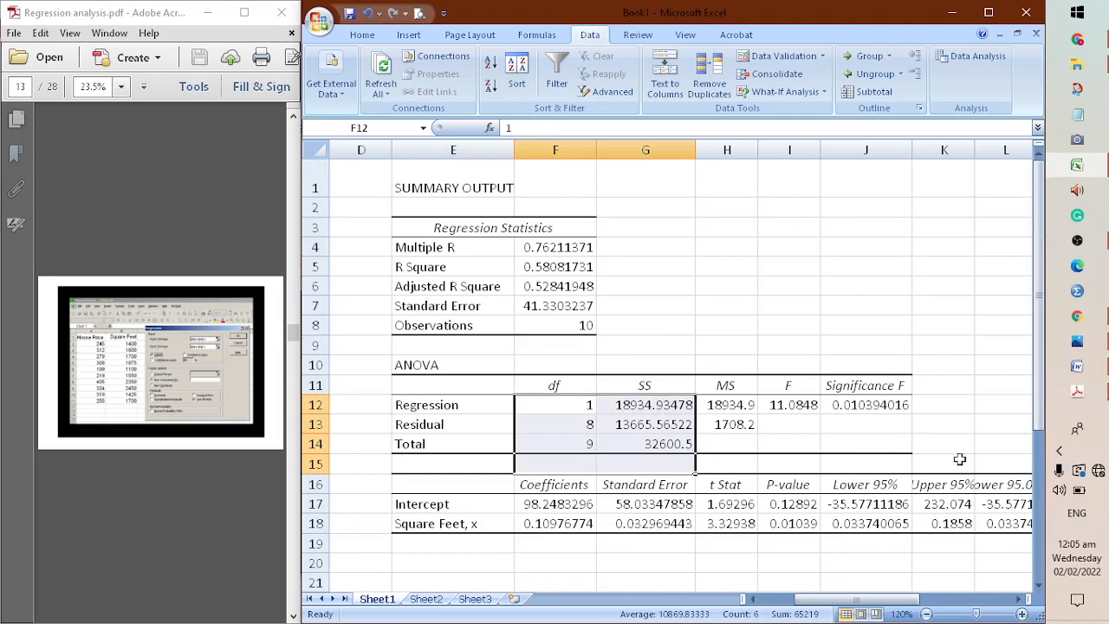
drag(880, 381, 889, 426)
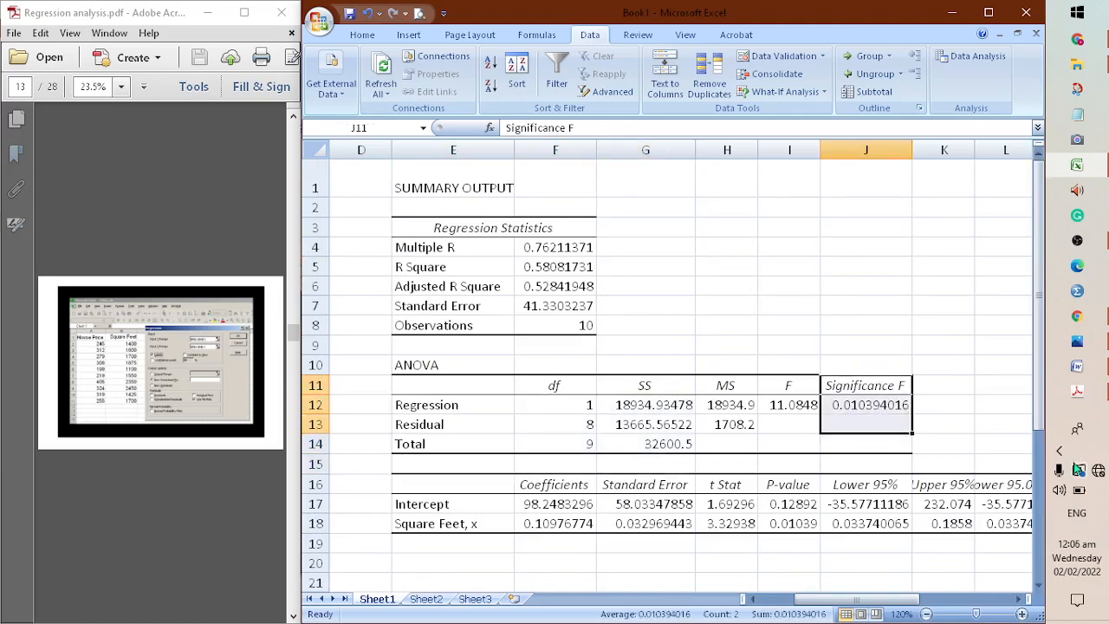
click(988, 388)
Examine the coefficients table below the ANOVA, covering the Intercept and Square Feet rows
scroll(987, 396, down, 1)
scroll(986, 396, down, 1)
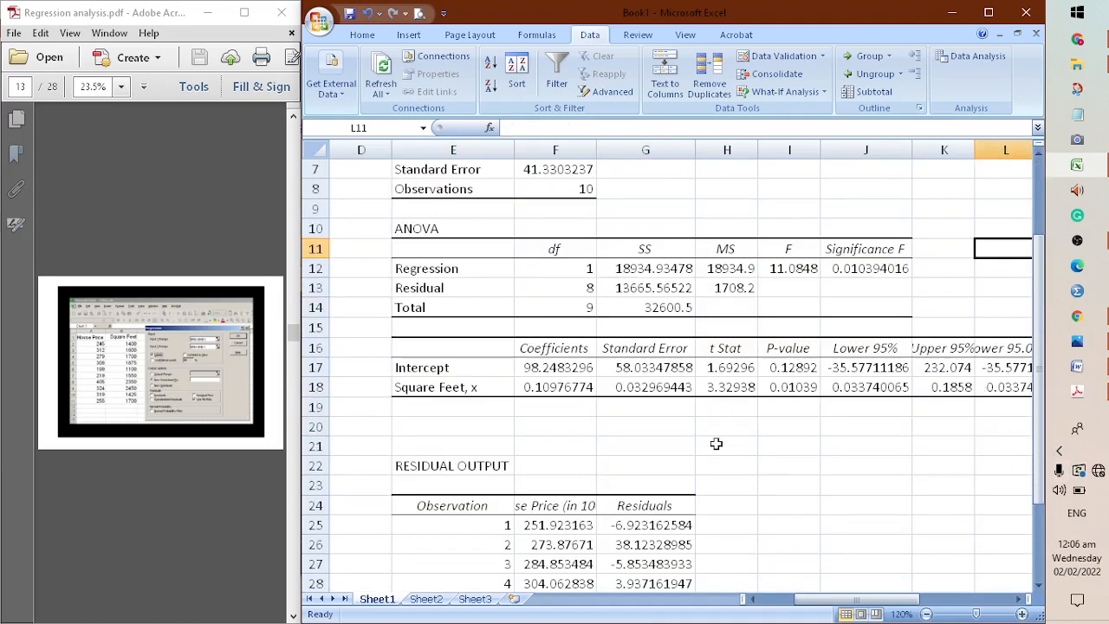
click(716, 444)
drag(459, 336, 1013, 395)
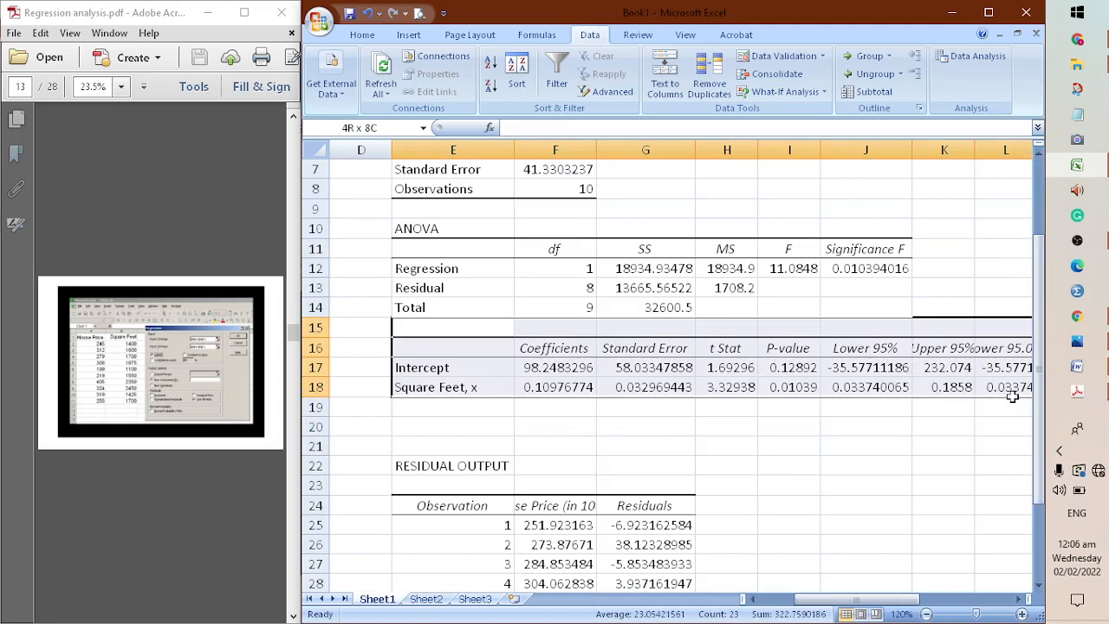
drag(1012, 395, 1022, 408)
click(787, 444)
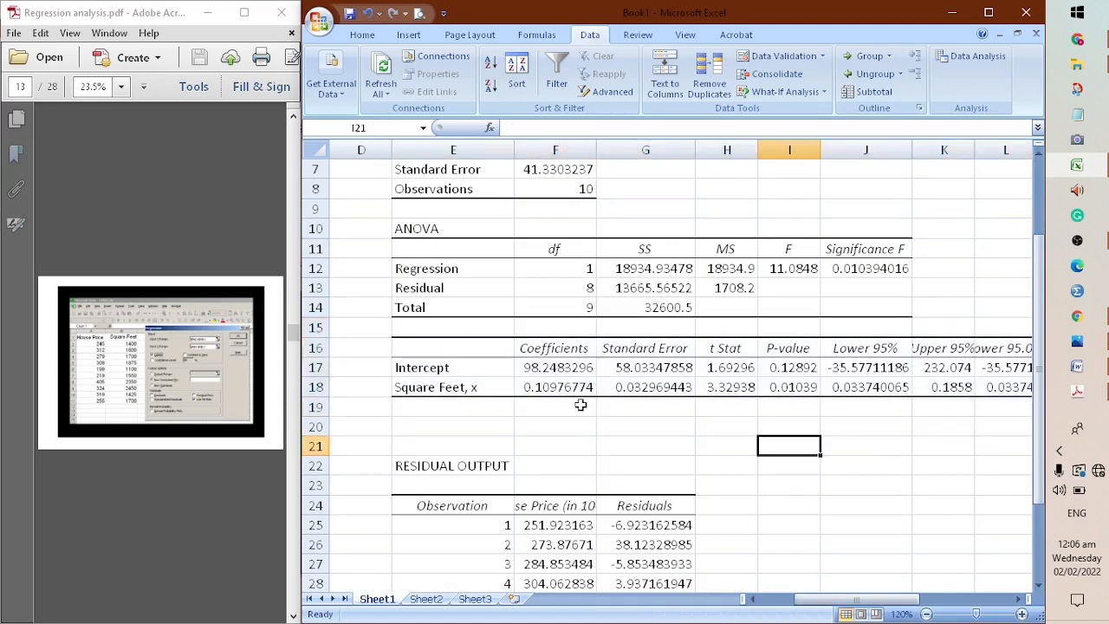
Highlight the Coefficients header and its two values, F16:F18, with a yellow fill
drag(549, 350, 559, 390)
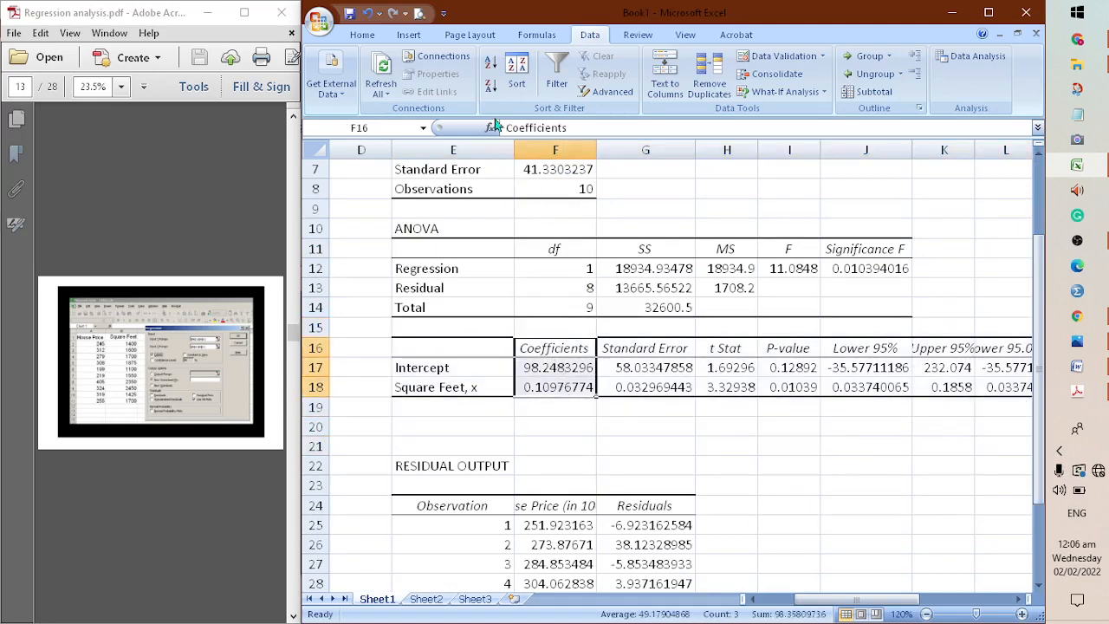
click(408, 35)
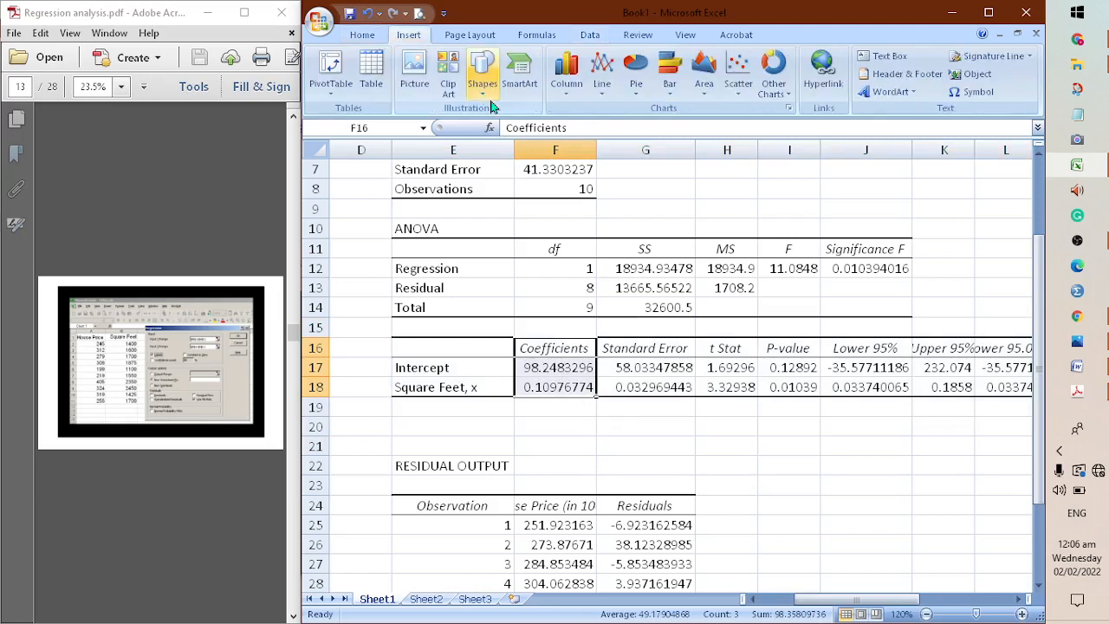
click(362, 35)
click(477, 86)
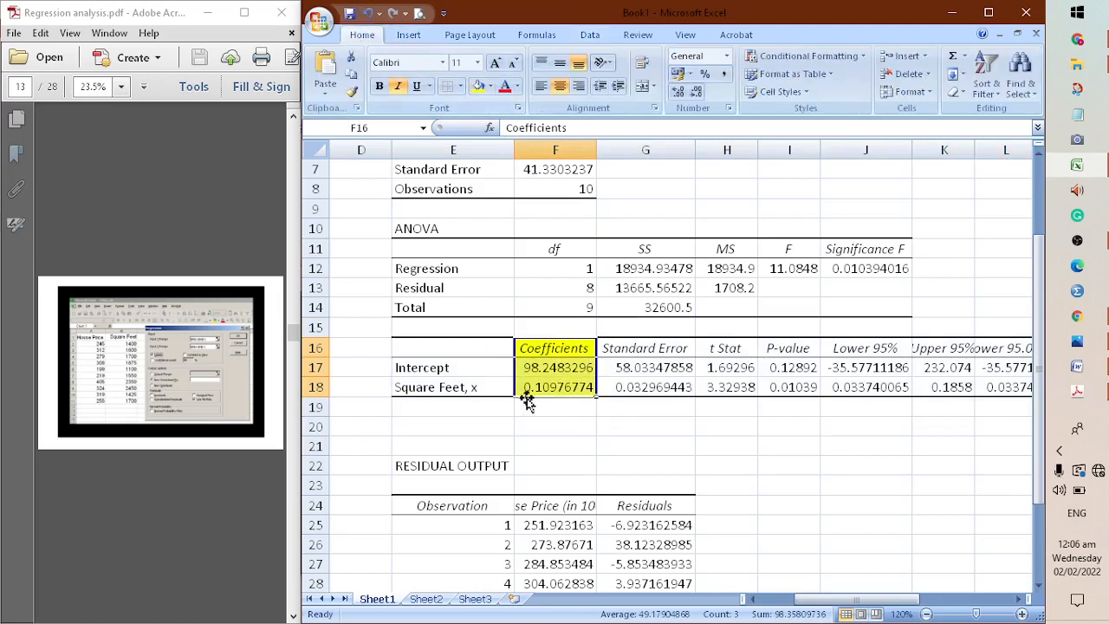
click(574, 444)
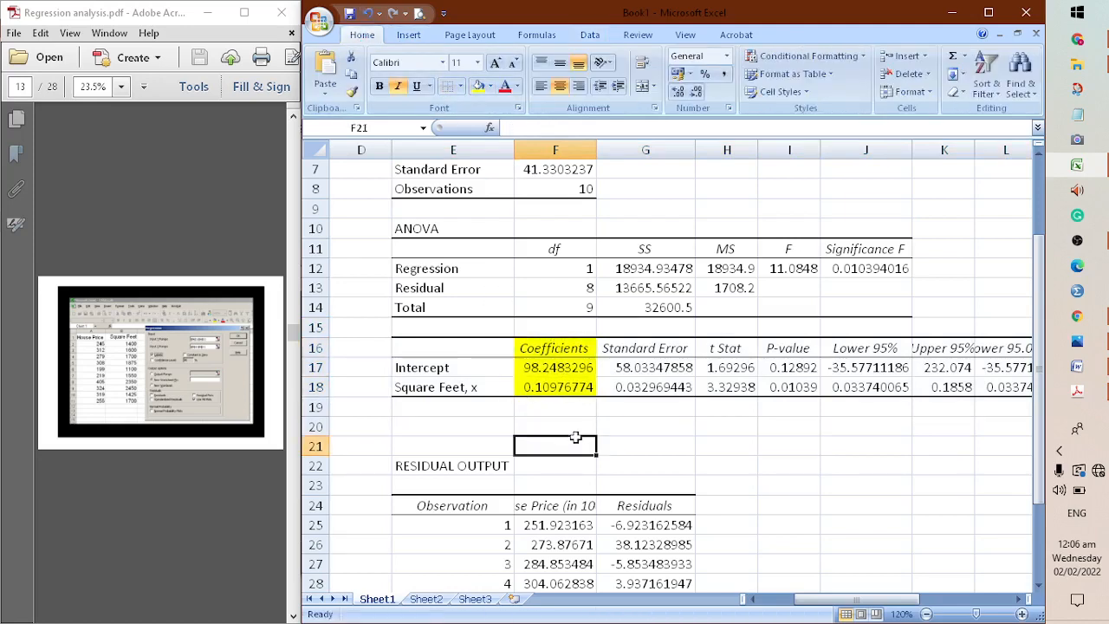
Check the Intercept label with its coefficient and the Square Feet, x row in the coefficients table
click(482, 364)
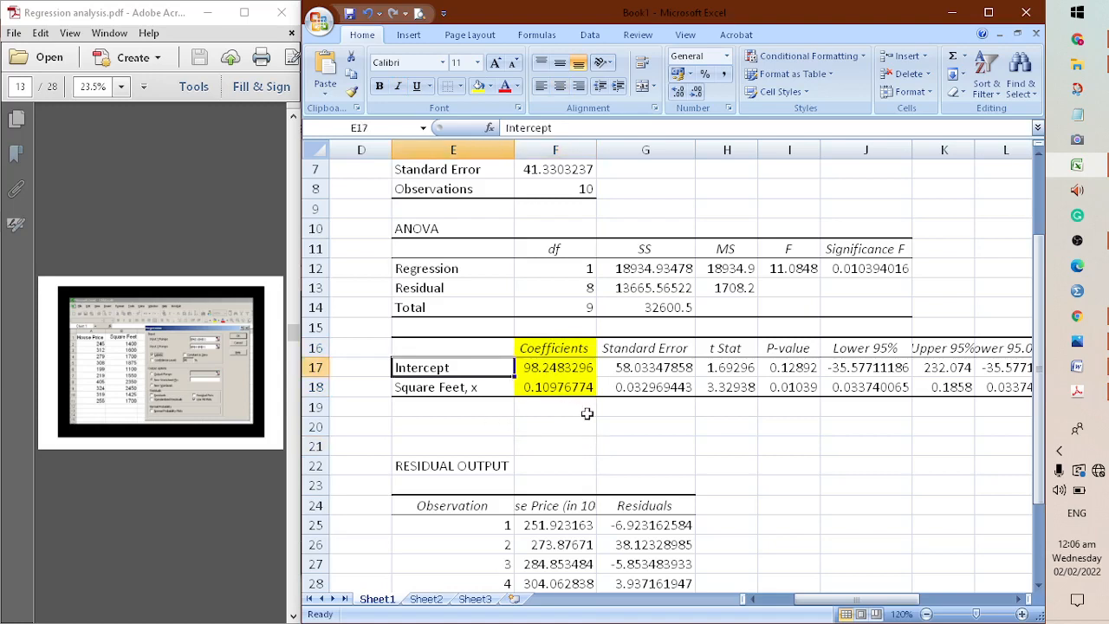
click(579, 368)
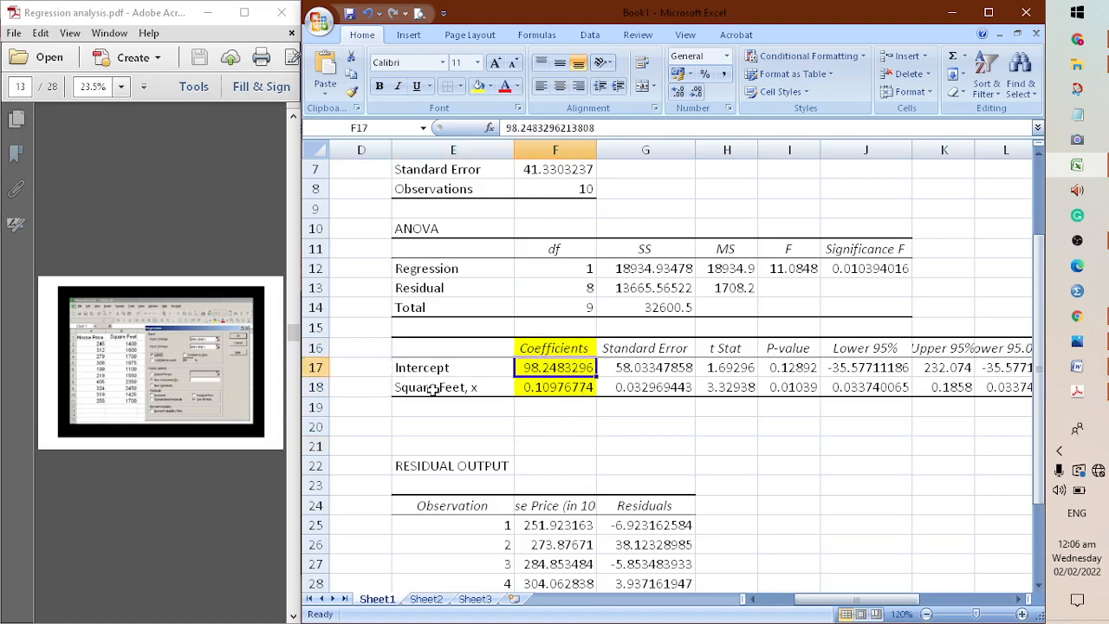
click(433, 389)
click(586, 406)
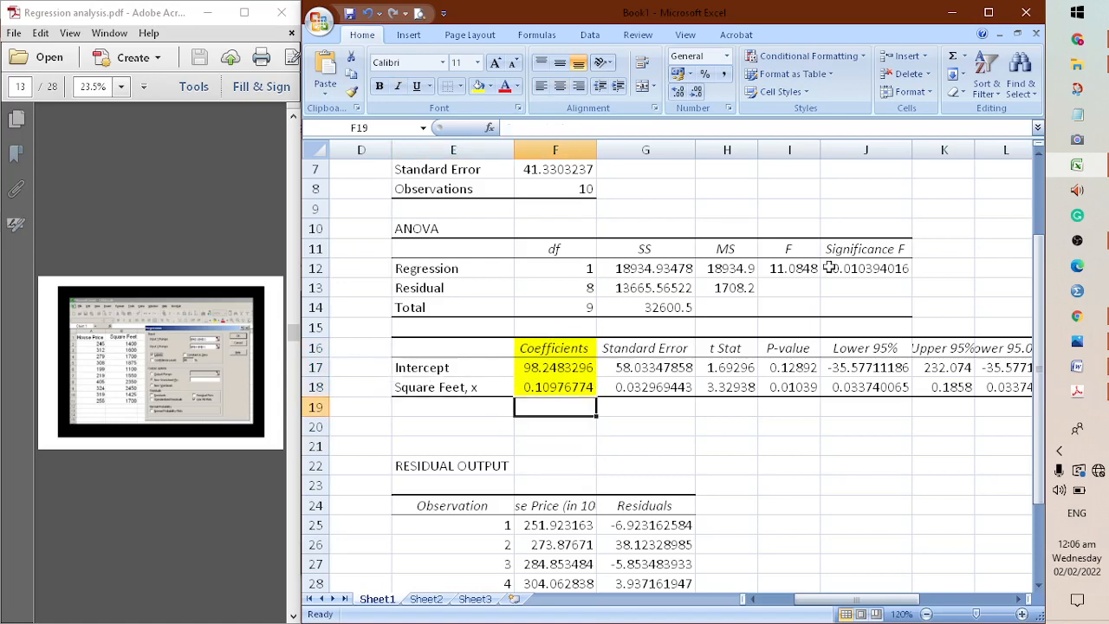
Widen the PDF window, go to page 14, and compare its regression equation with the sheet's intercept and square feet coefficients
drag(302, 411, 530, 413)
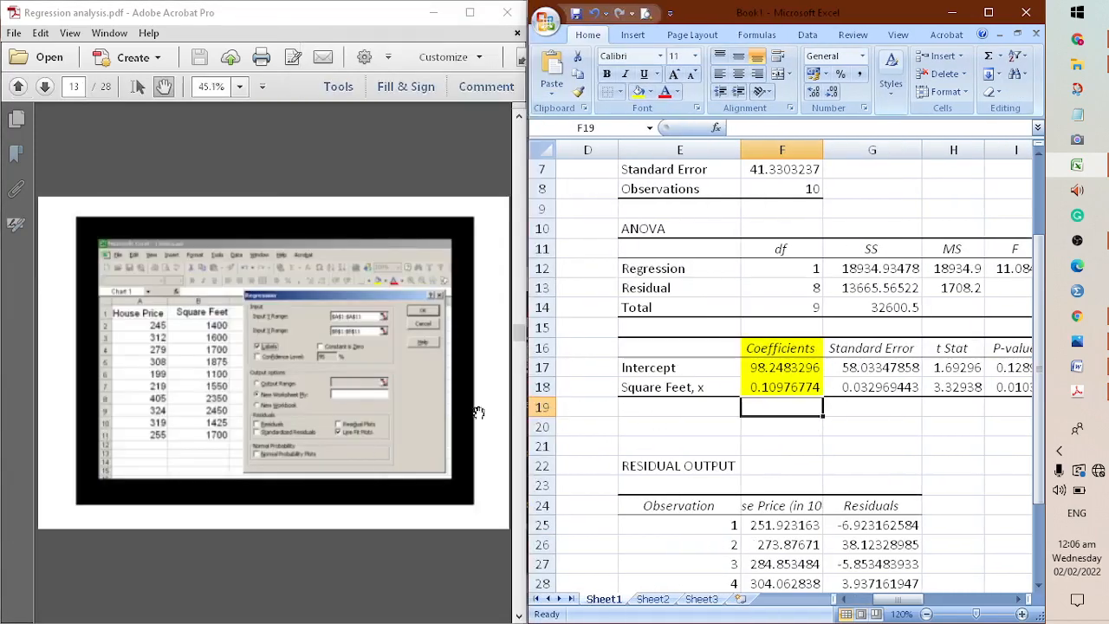
click(365, 452)
scroll(365, 452, down, 1)
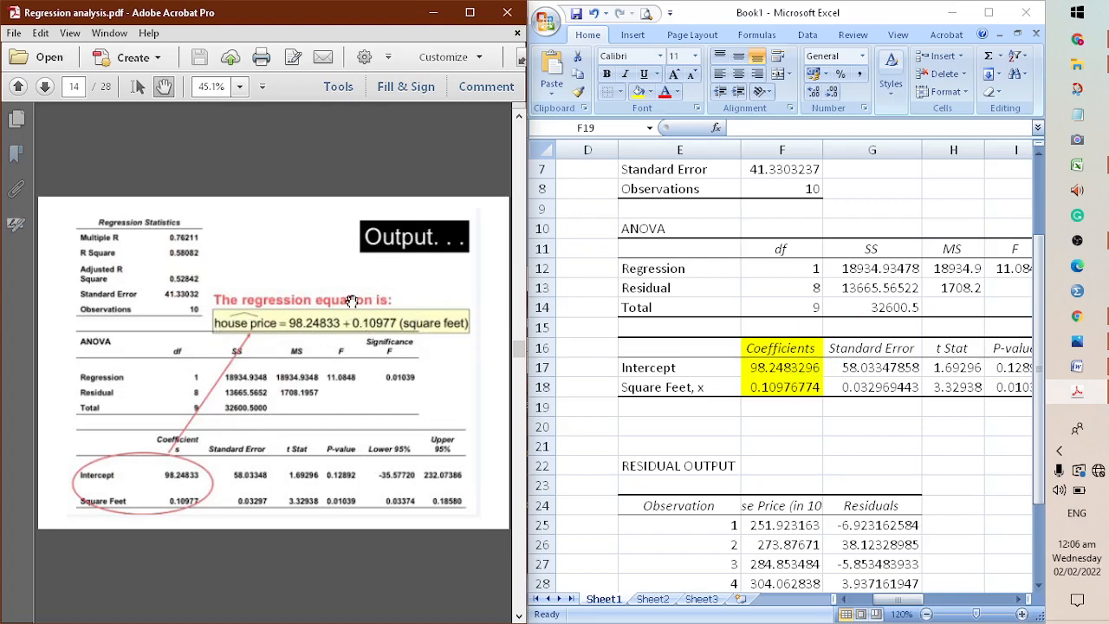
click(780, 367)
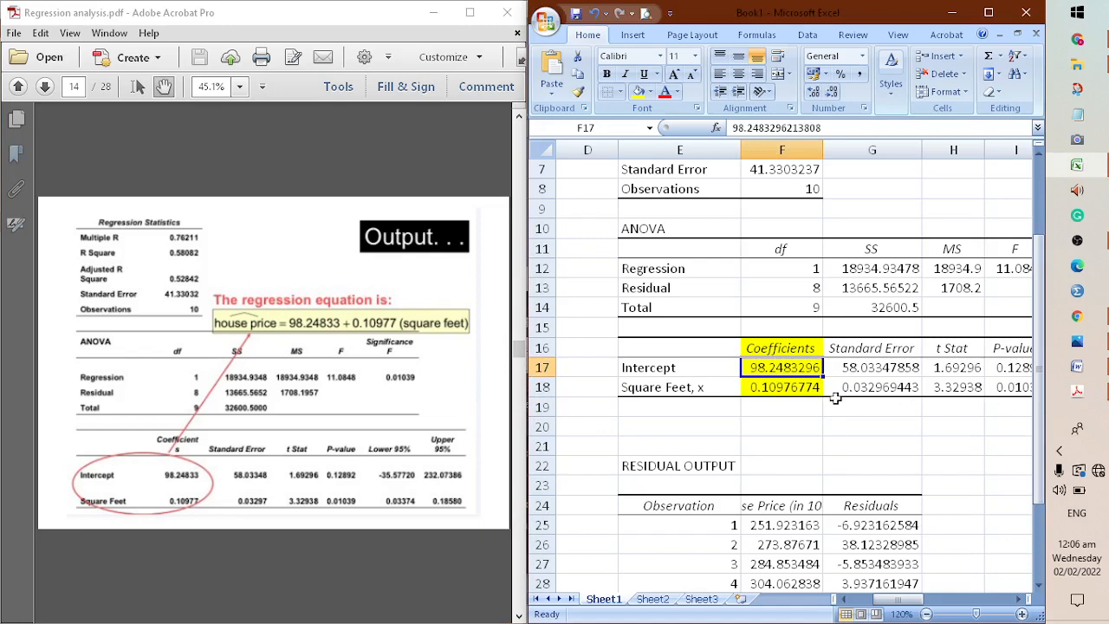
click(807, 422)
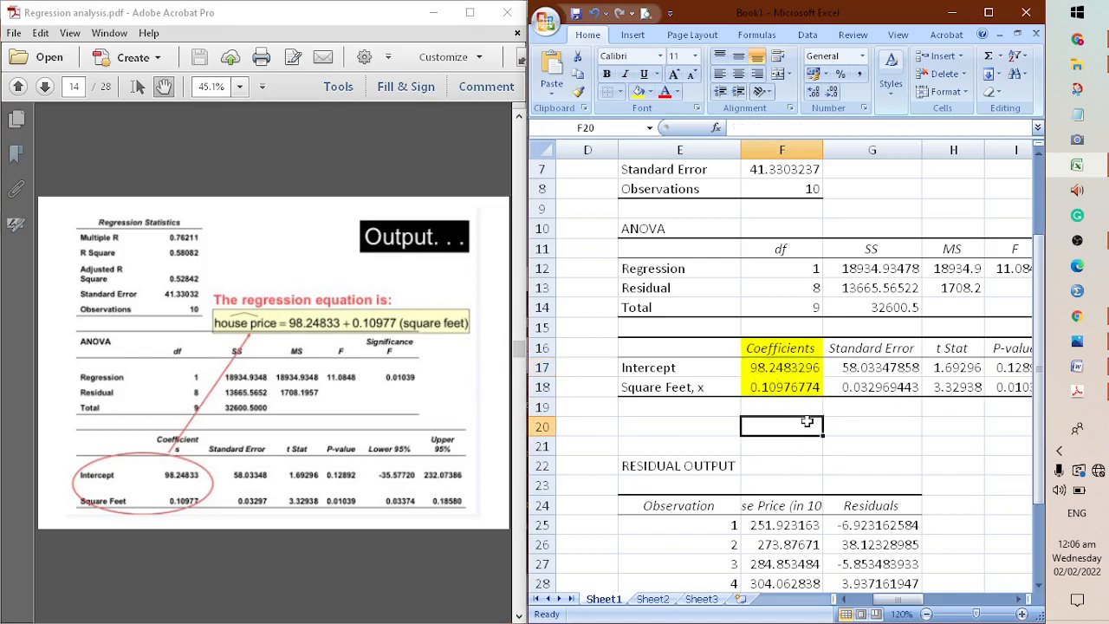
click(814, 392)
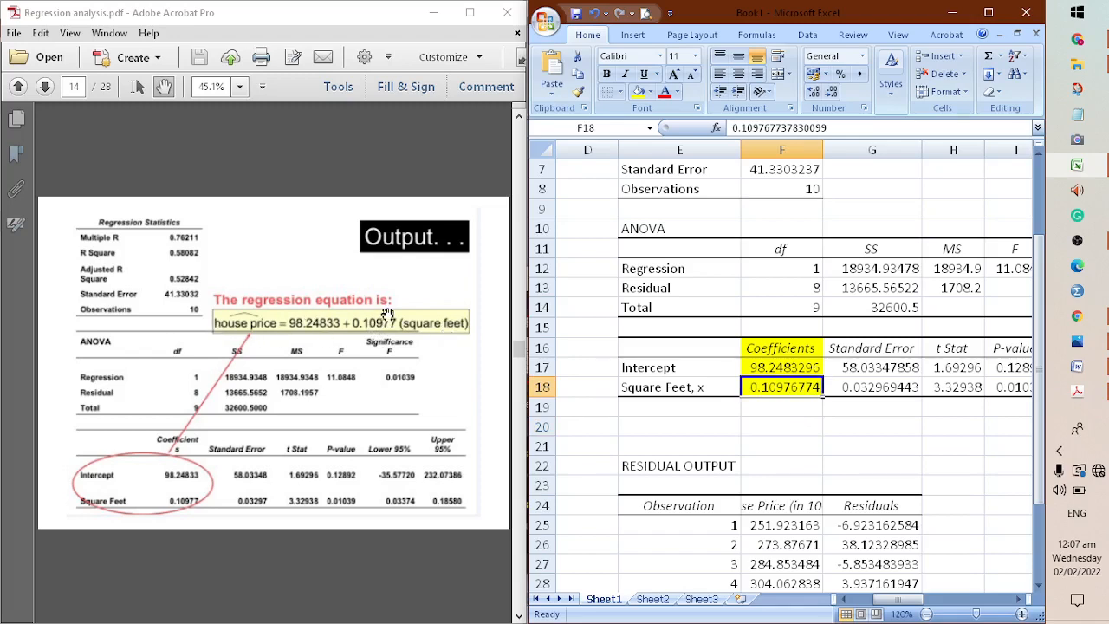
click(836, 441)
Go to the scatter plot example on page 15 of the PDF and bring the sheet's line fit plot into view
click(401, 495)
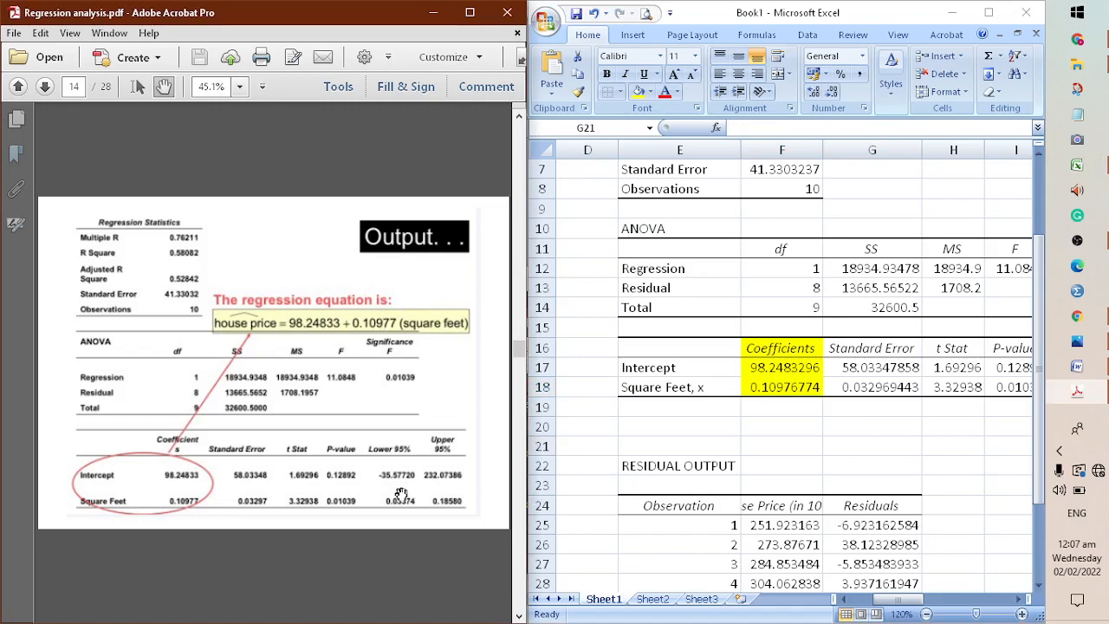
scroll(402, 495, down, 2)
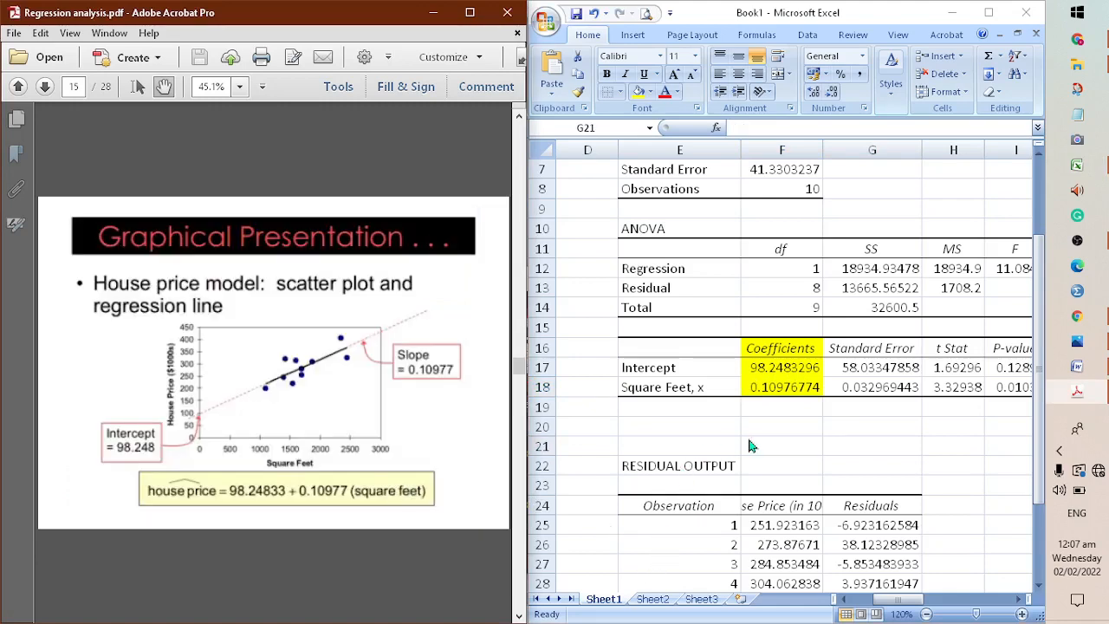
click(751, 445)
drag(882, 600, 962, 599)
scroll(832, 515, up, 2)
Select the Square Feet, x Line Fit Plot chart and open its Quick Styles gallery
click(853, 368)
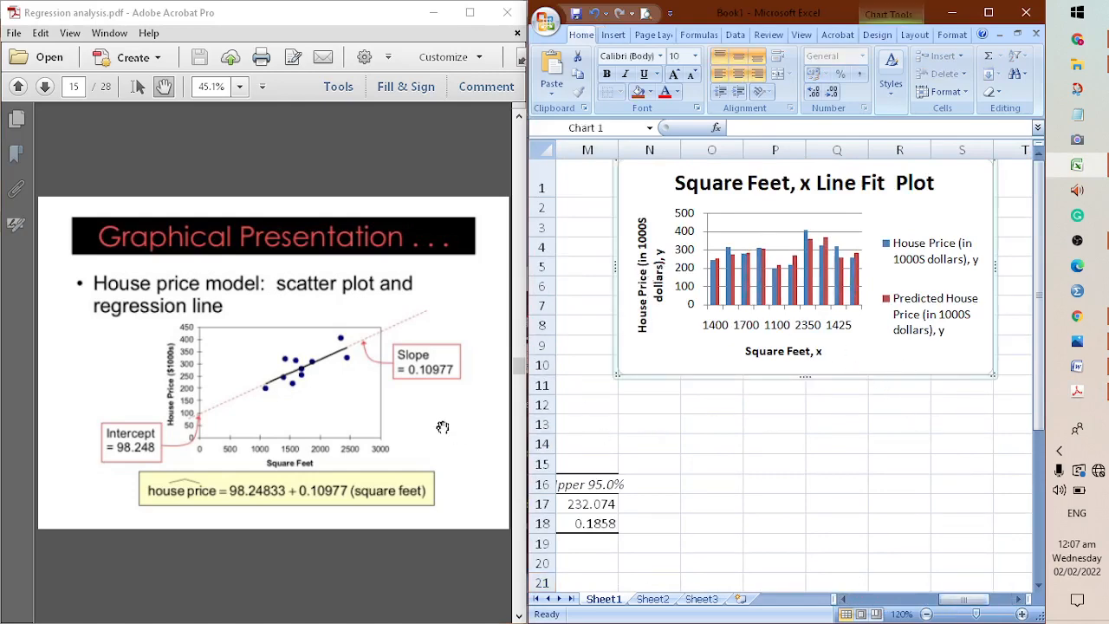
double_click(771, 377)
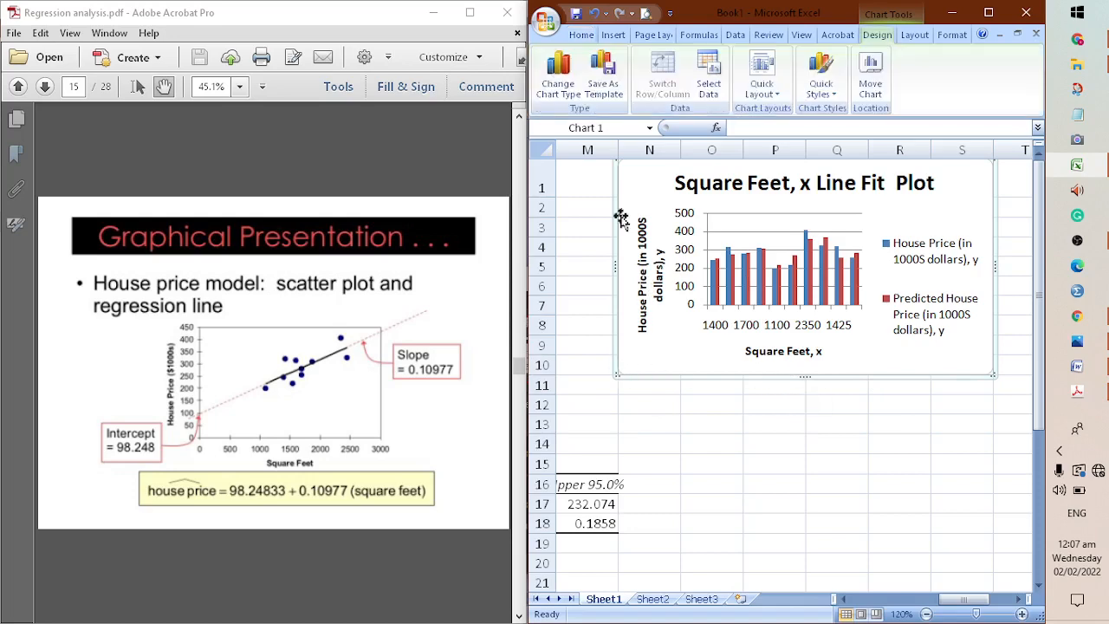
click(840, 97)
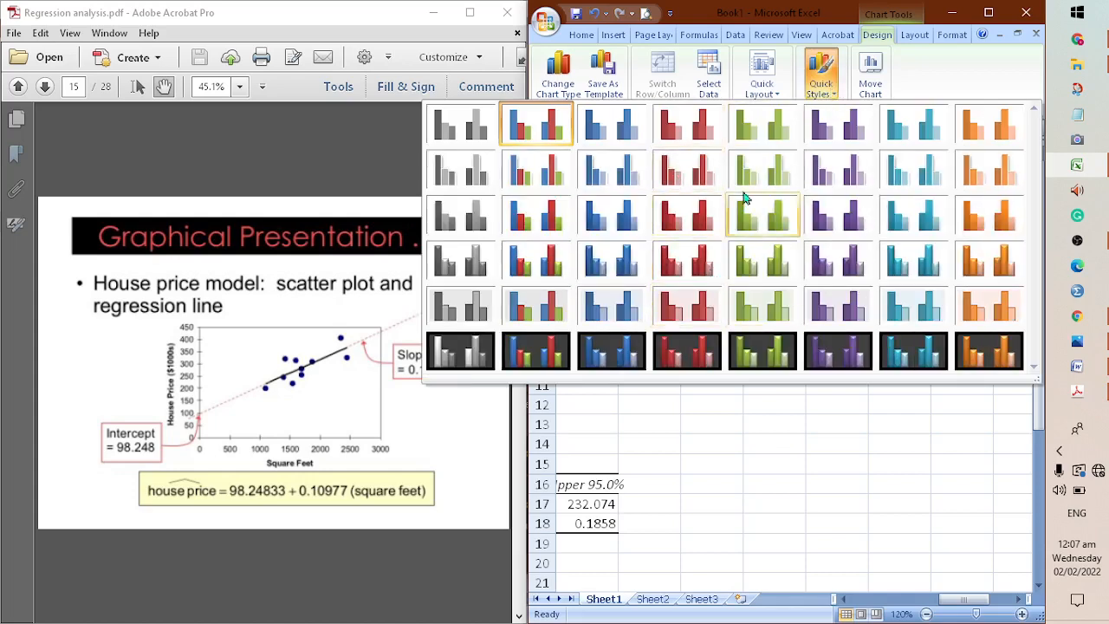